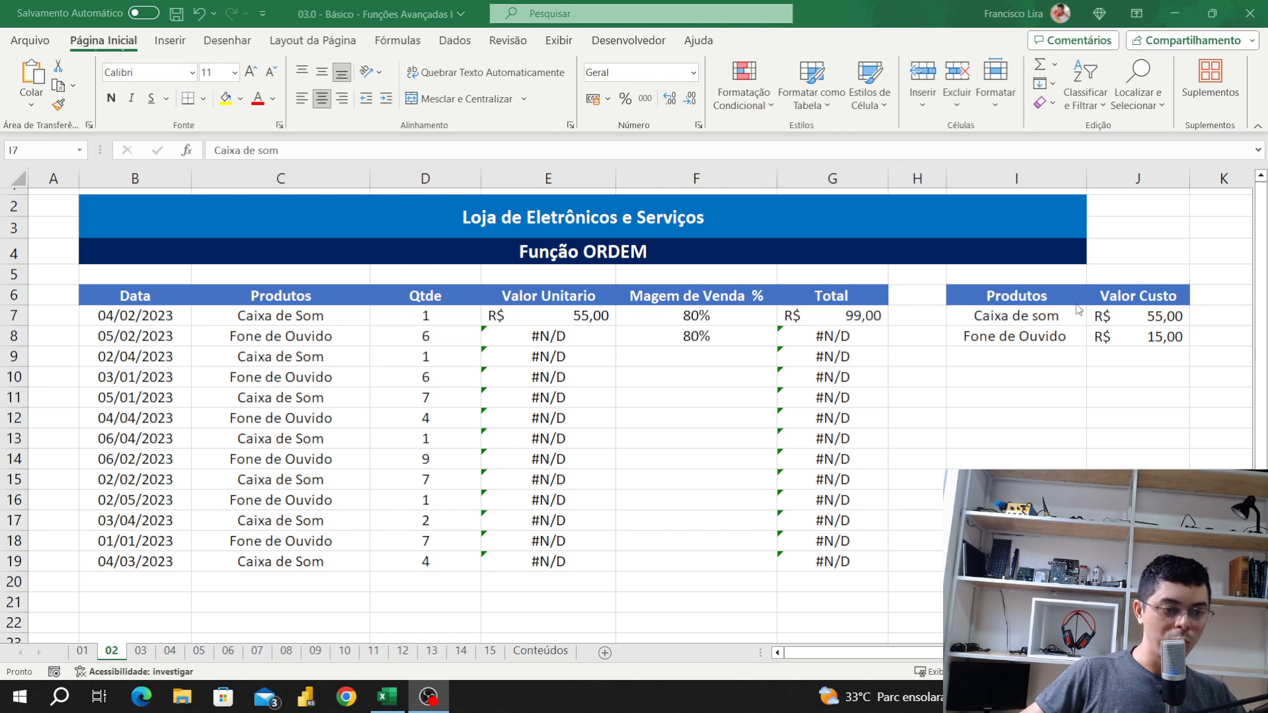
pyautogui.doubleClick(1022, 317)
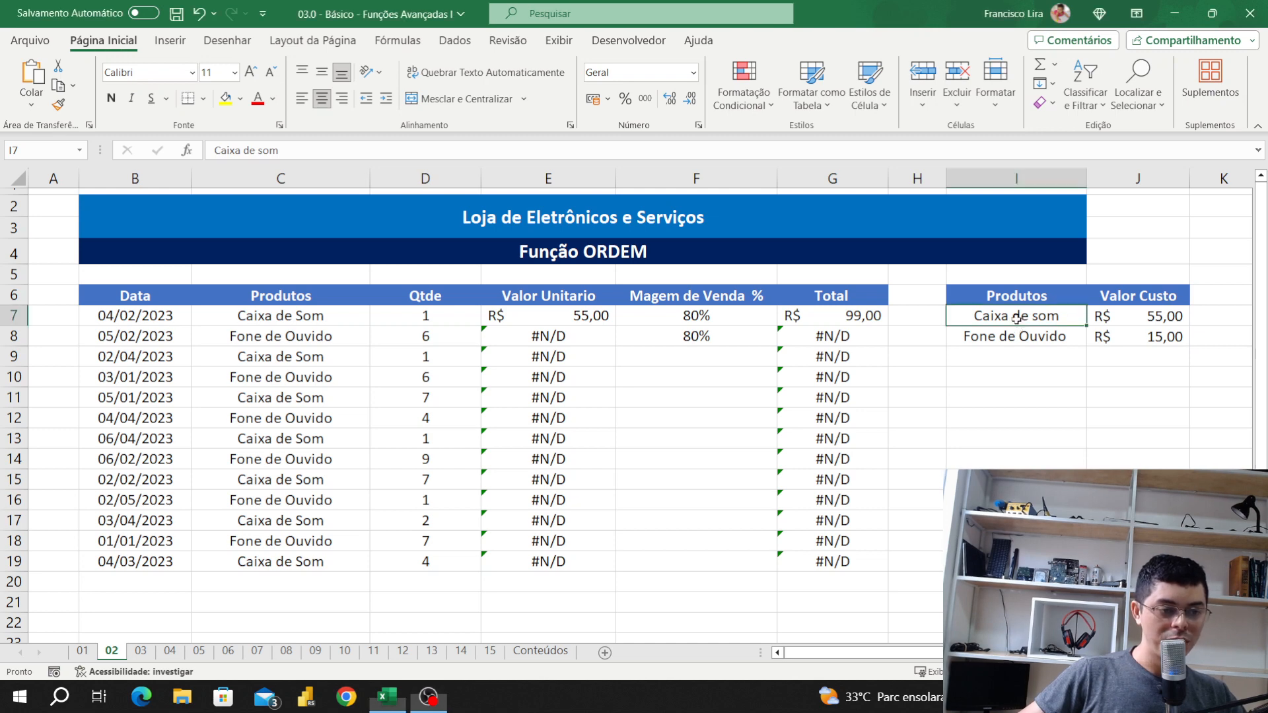
pyautogui.click(1108, 317)
pyautogui.click(1096, 377)
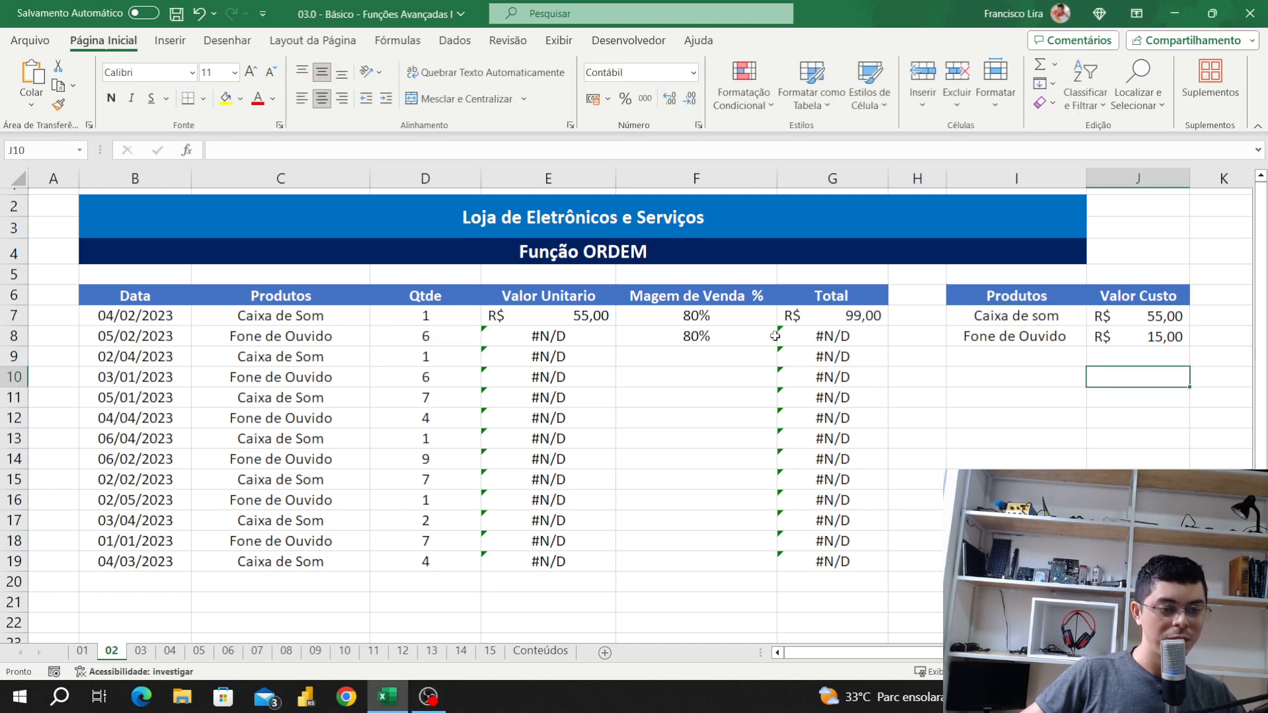
# Clear the Valor Unitario and Total columns from row 8 down to row 20, keeping row 7
pyautogui.moveTo(561, 582); pyautogui.dragTo(575, 336)
pyautogui.press('Delete')
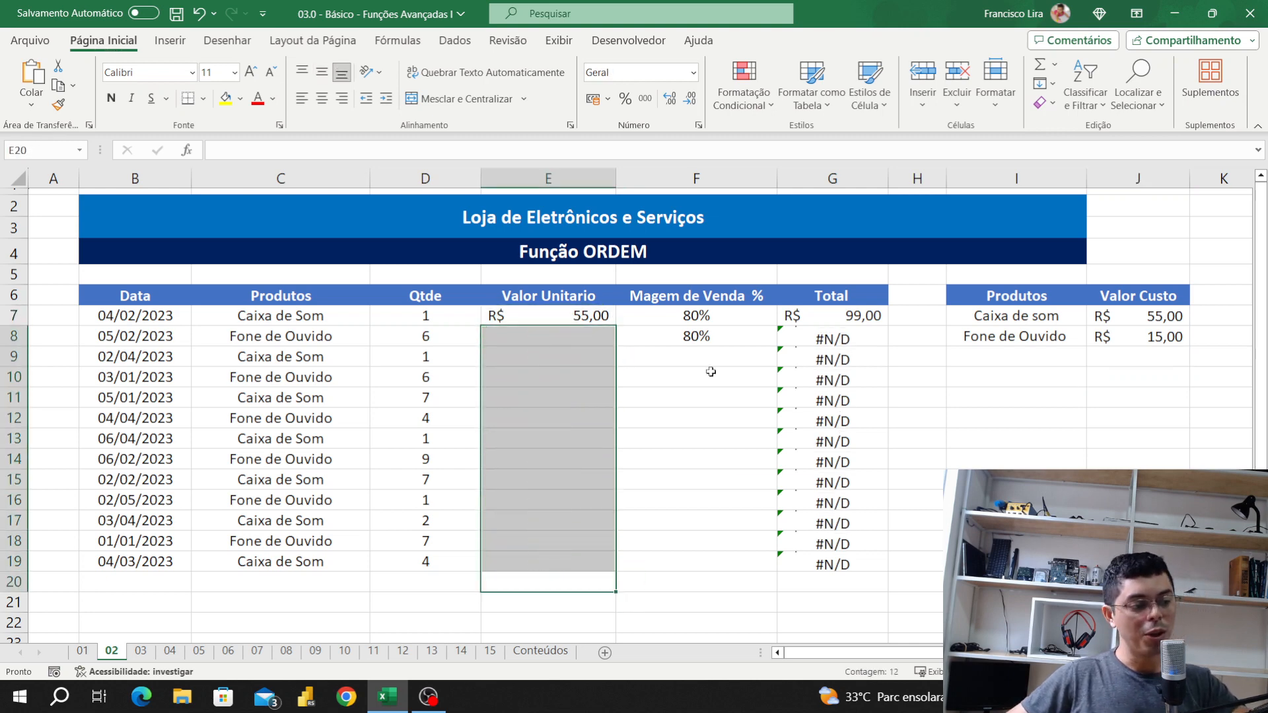
pyautogui.moveTo(844, 335); pyautogui.dragTo(834, 585)
pyautogui.press('Delete')
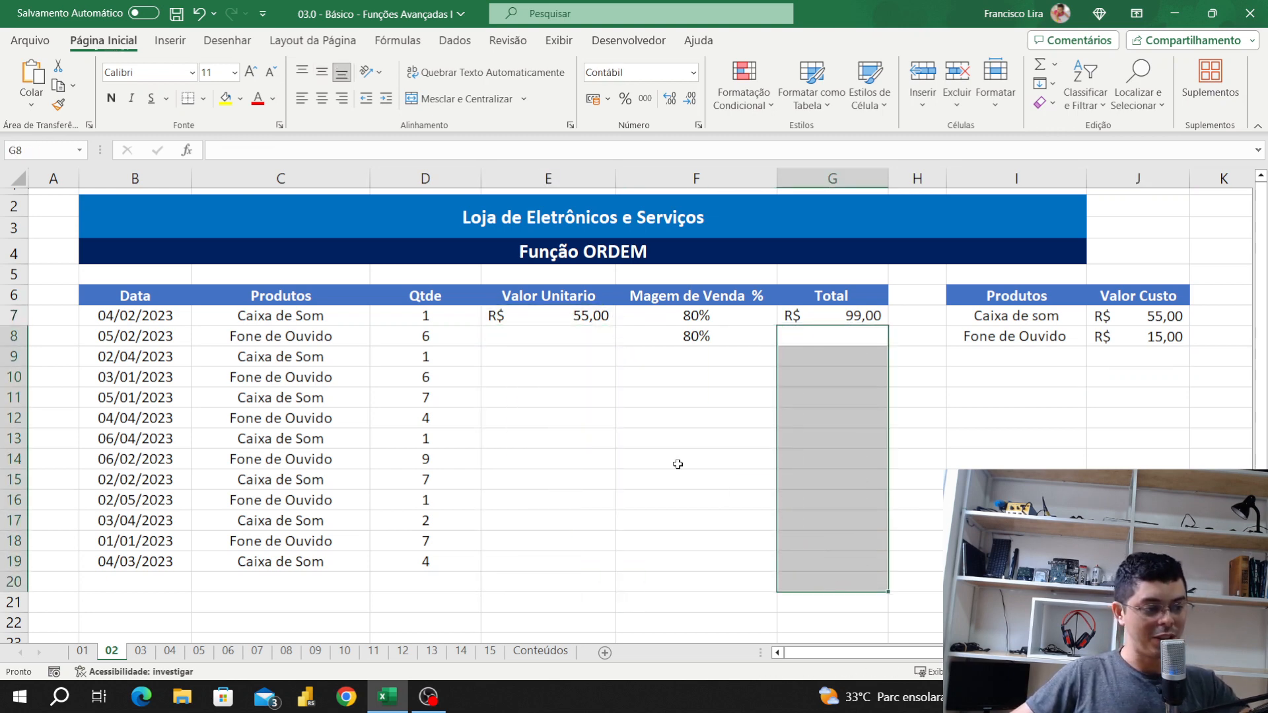
pyautogui.doubleClick(553, 310)
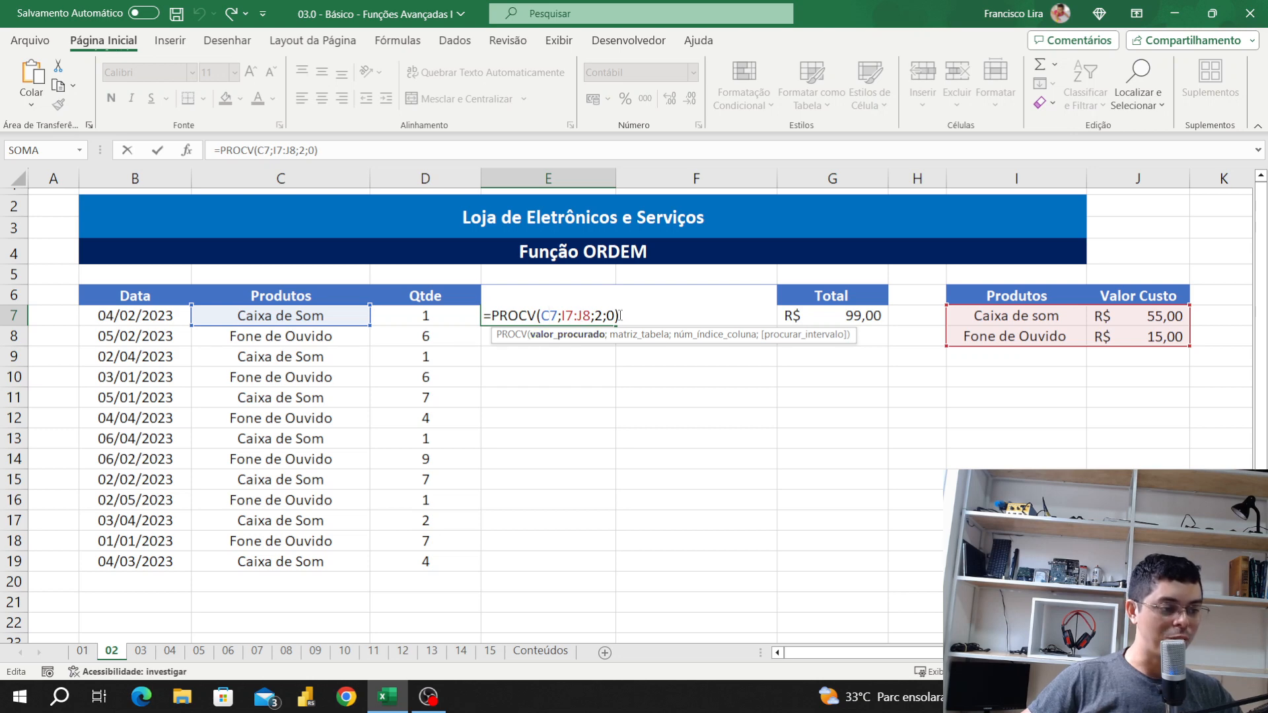
pyautogui.moveTo(611, 316); pyautogui.dragTo(471, 323)
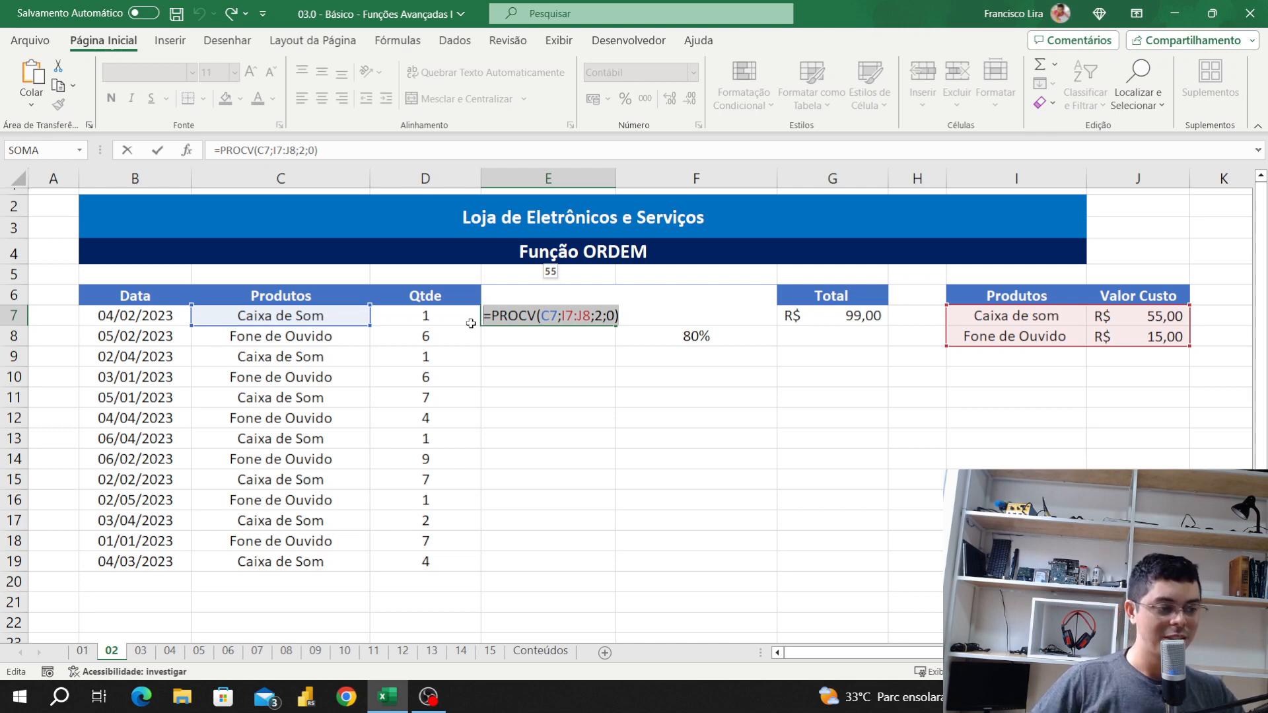
pyautogui.click(565, 389)
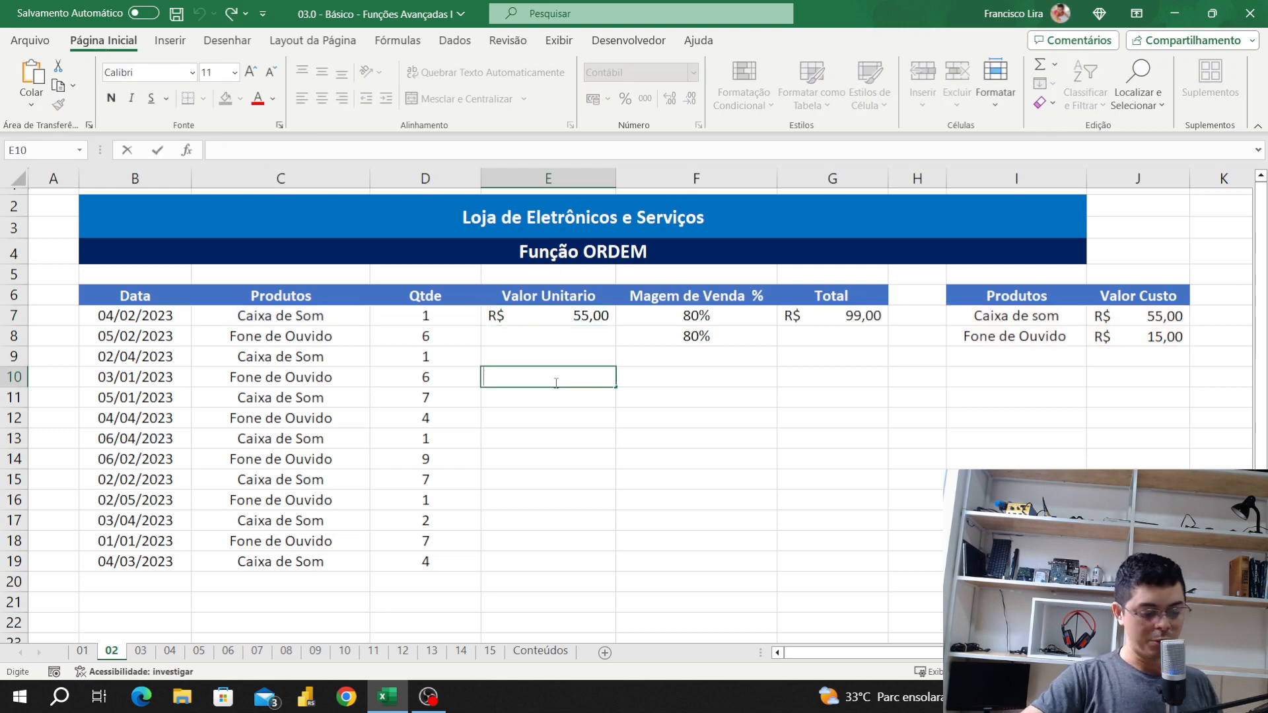
pyautogui.write('=som')
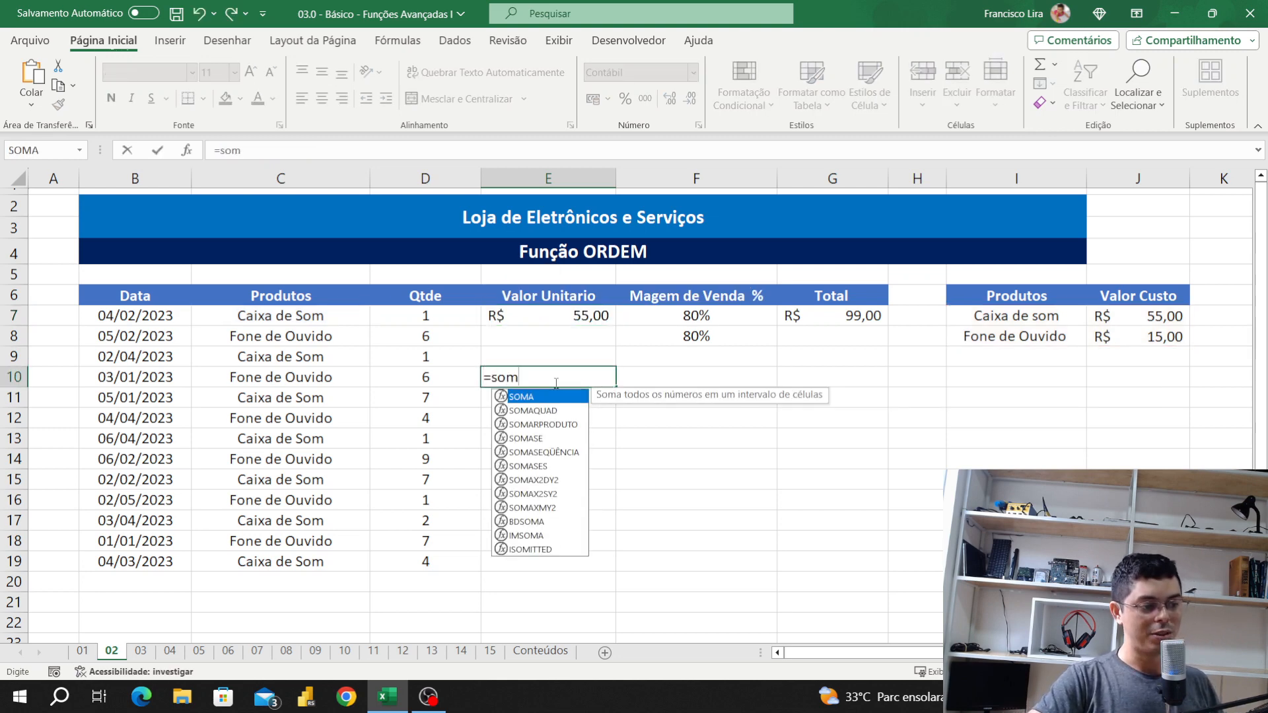
pyautogui.press('Tab')
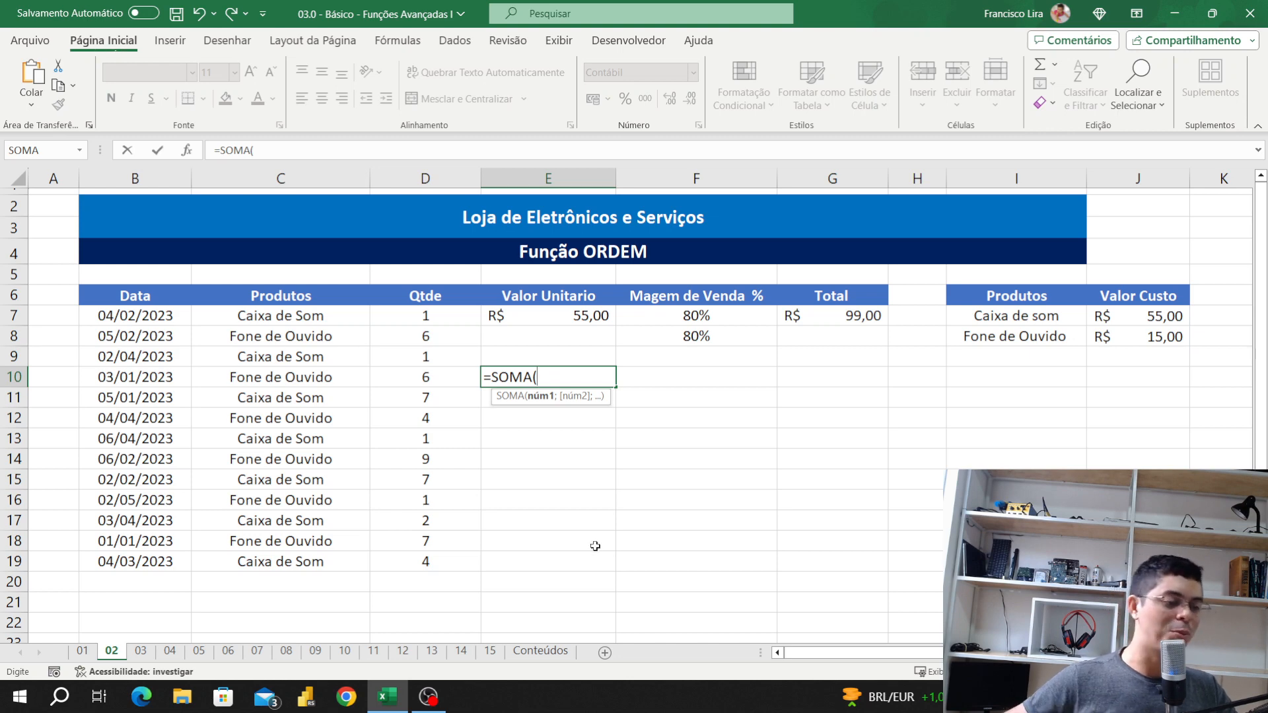
pyautogui.press('Escape')
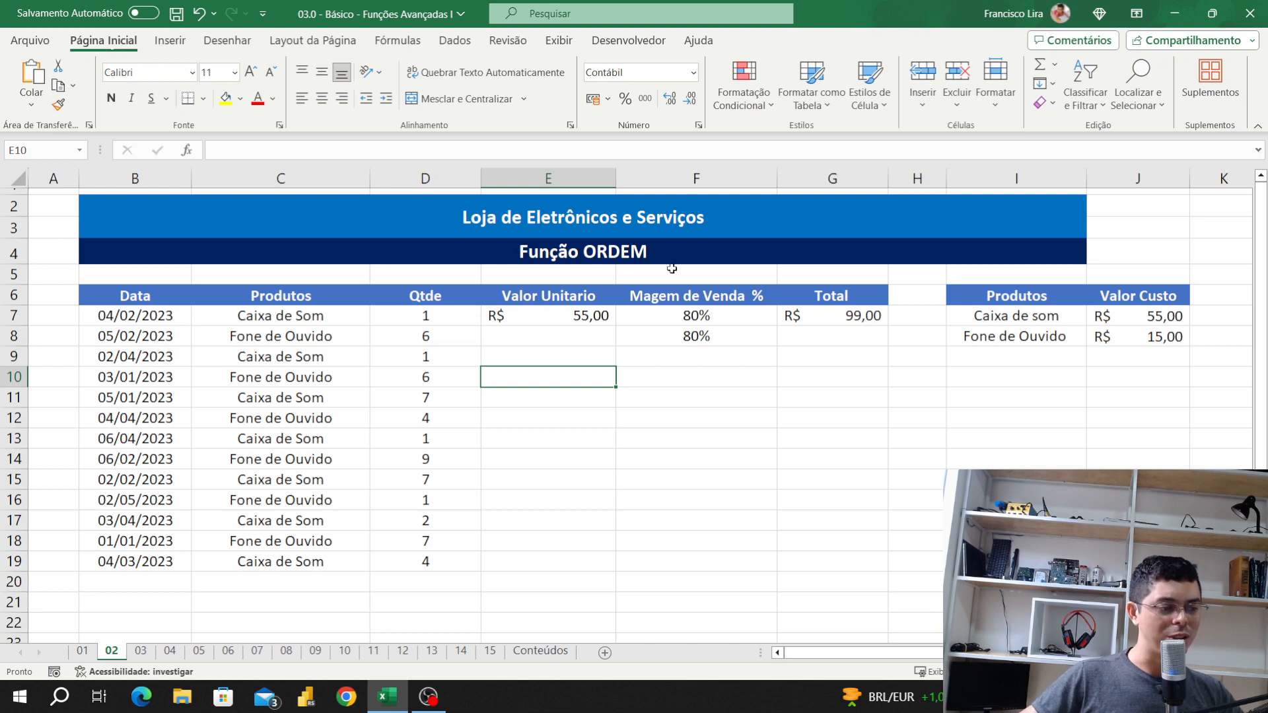
# Clear the unit value in E7 and the contents of F7:G11 in the margin and Total columns
pyautogui.click(579, 314)
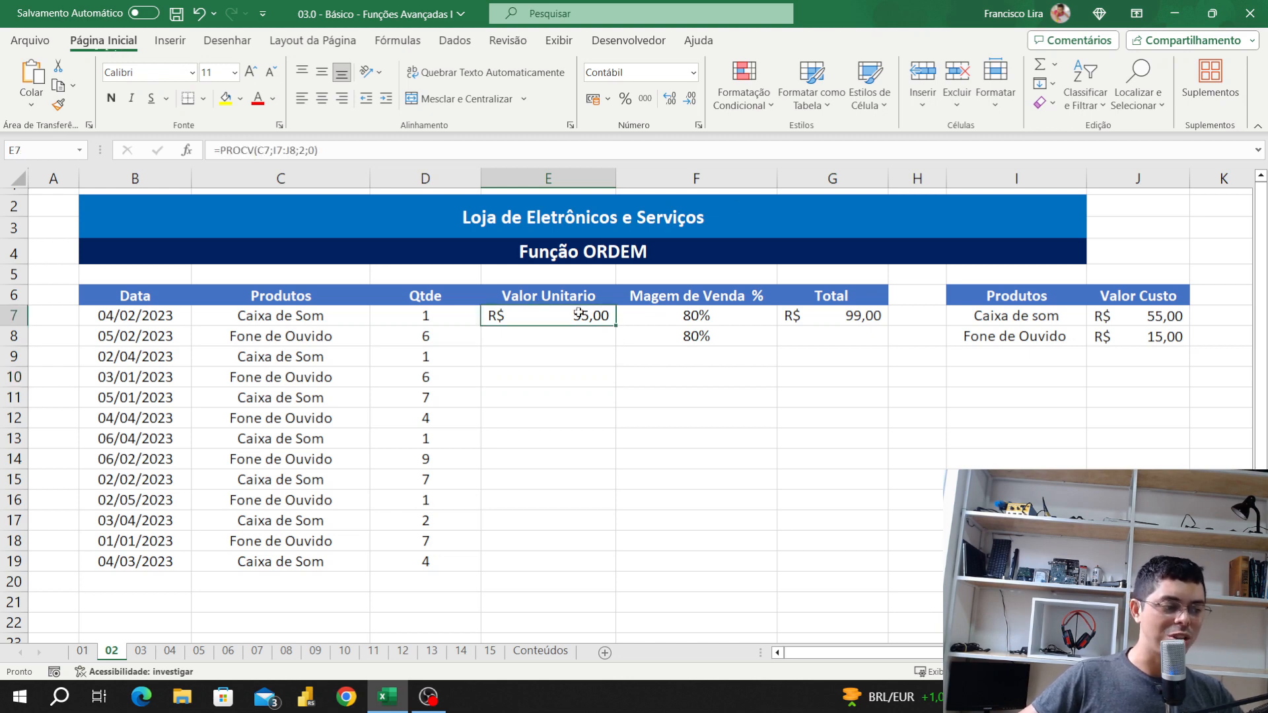
pyautogui.click(582, 394)
pyautogui.click(543, 318)
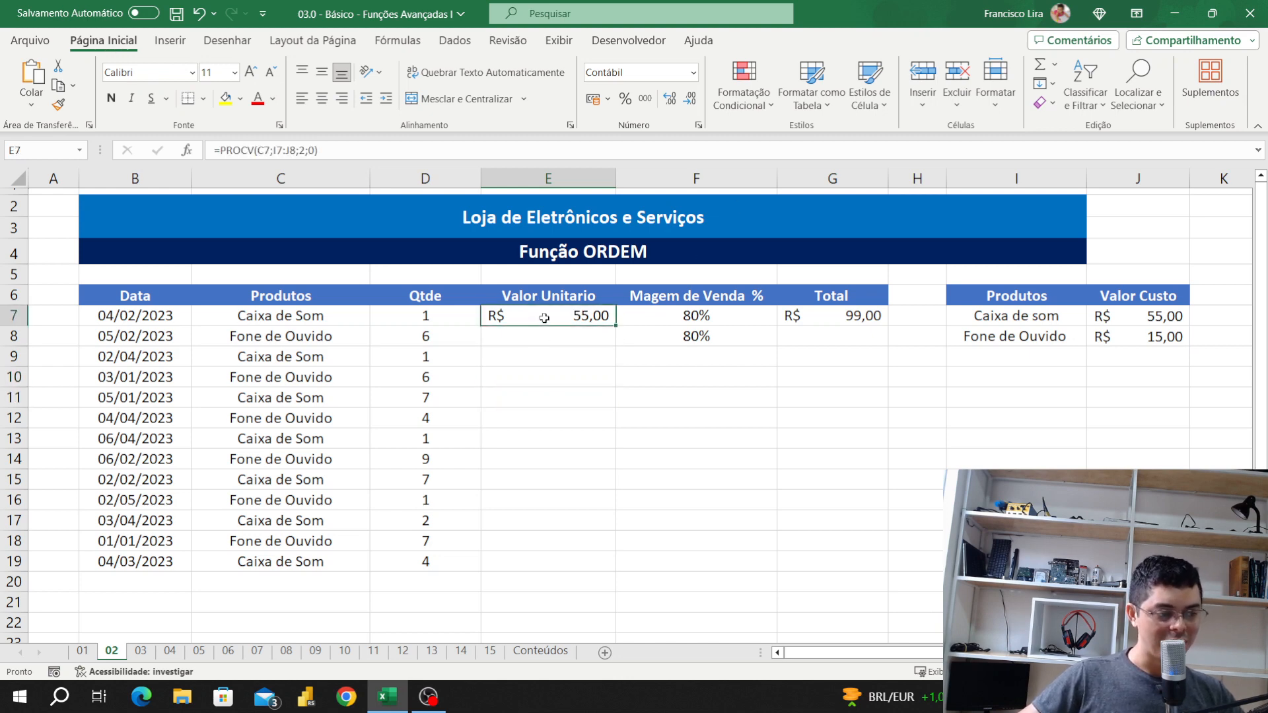
pyautogui.press('Delete')
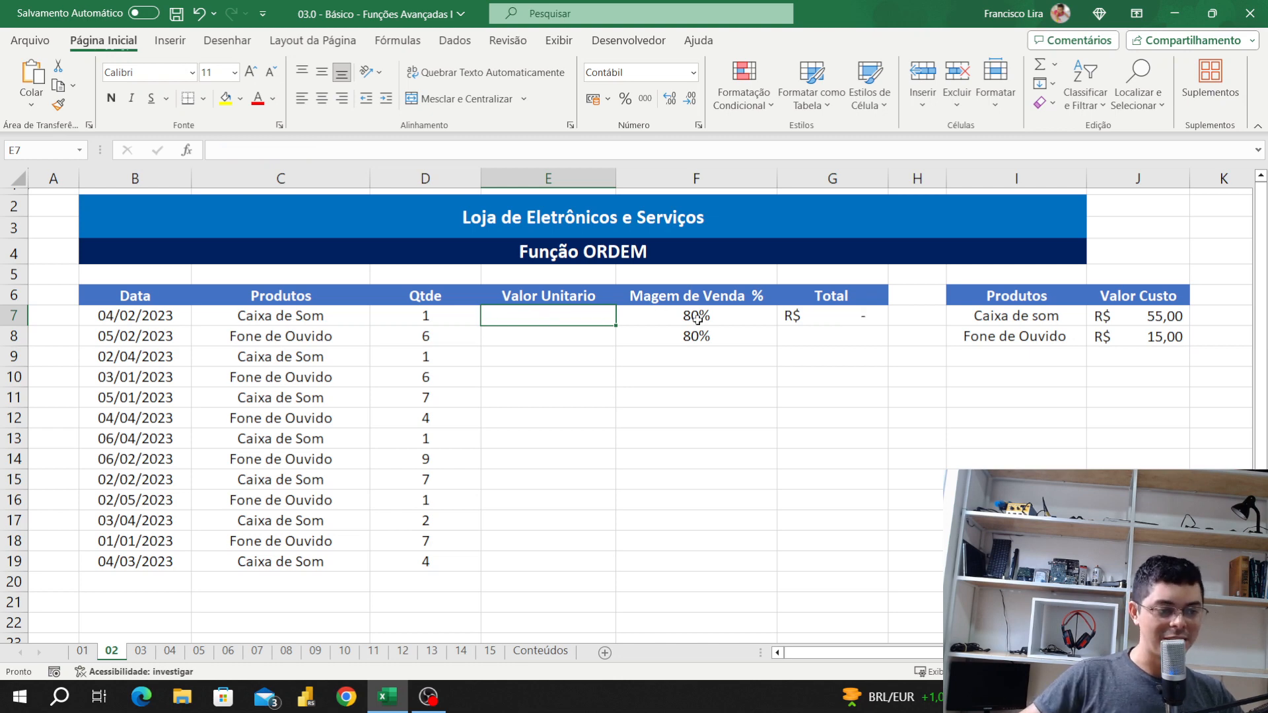
pyautogui.click(674, 316)
pyautogui.moveTo(653, 319); pyautogui.dragTo(840, 400)
pyautogui.press('Delete')
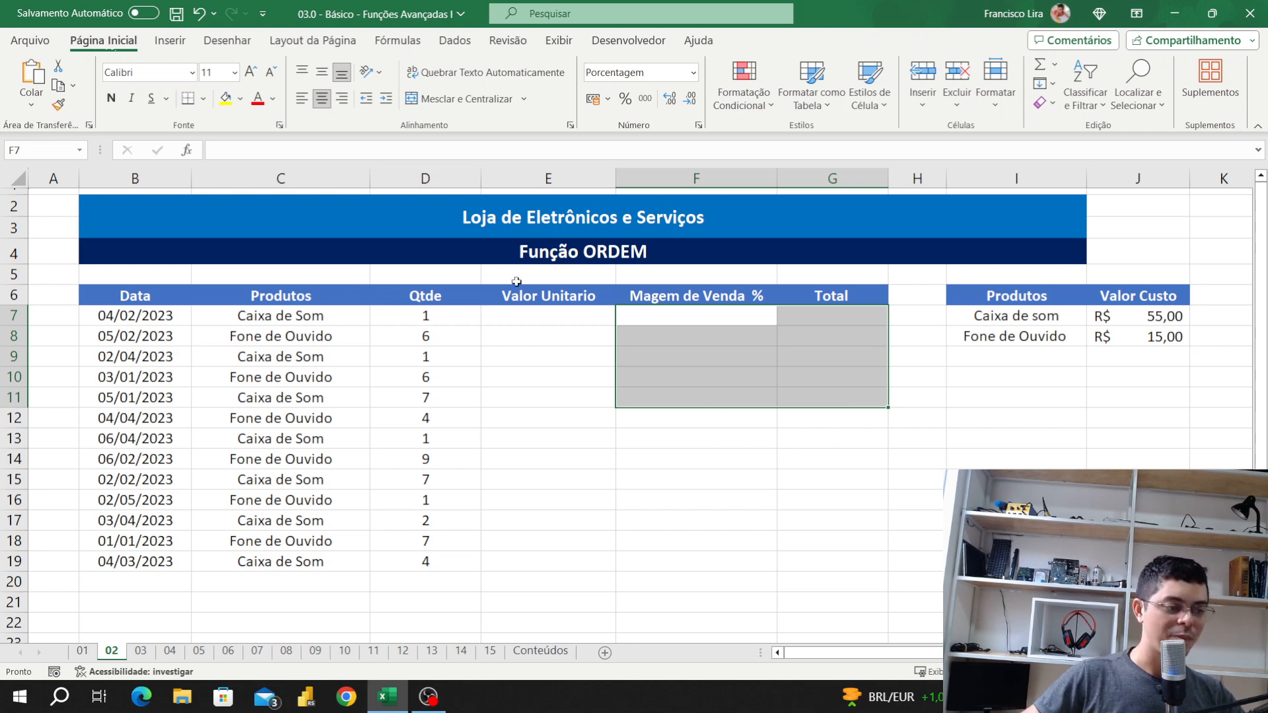
# Enter =PROCV(C7;I7:J10;2;0) in E7 to look up the product's cost in the Produtos and Valor Custo table
pyautogui.click(538, 318)
pyautogui.write('=')
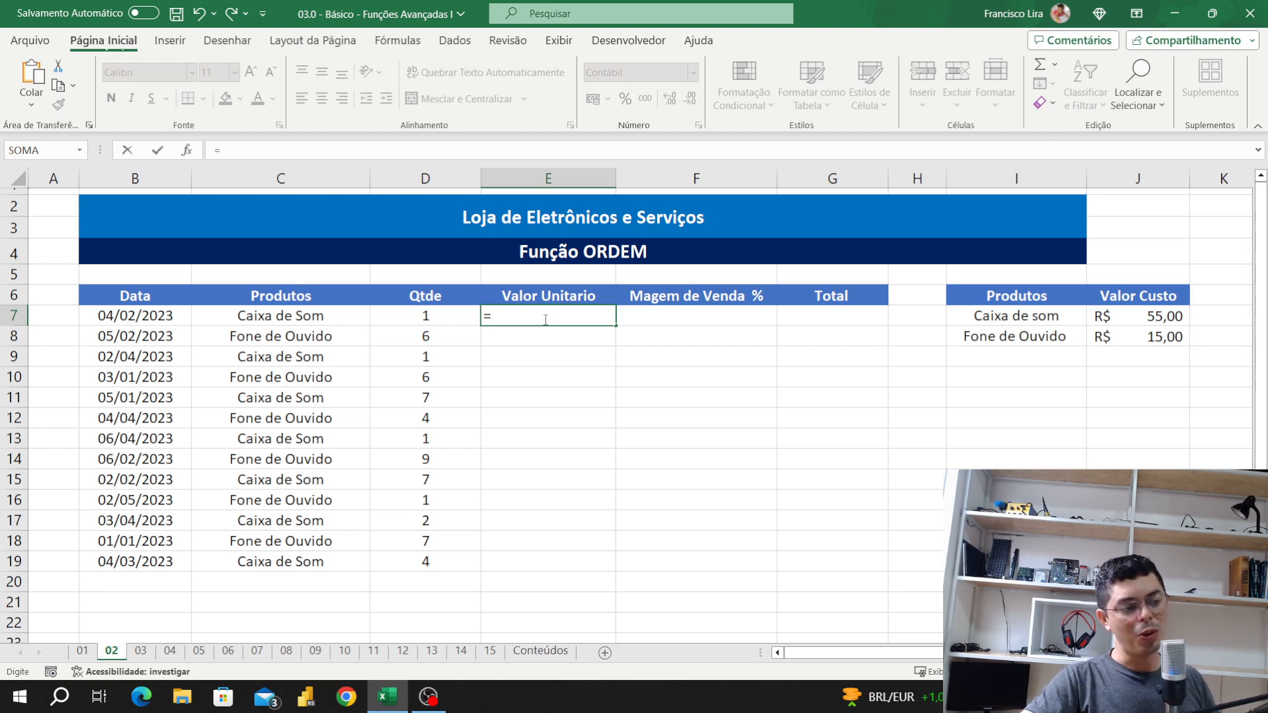
pyautogui.write('procv')
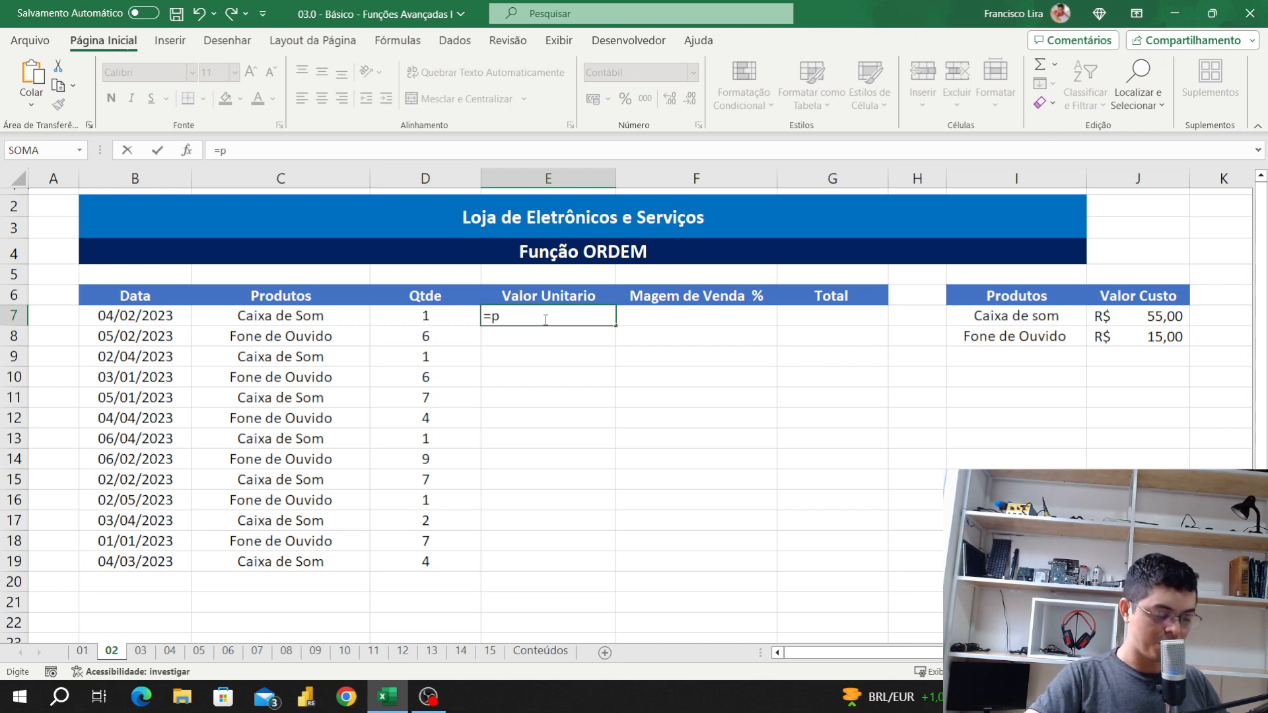
pyautogui.press('Tab')
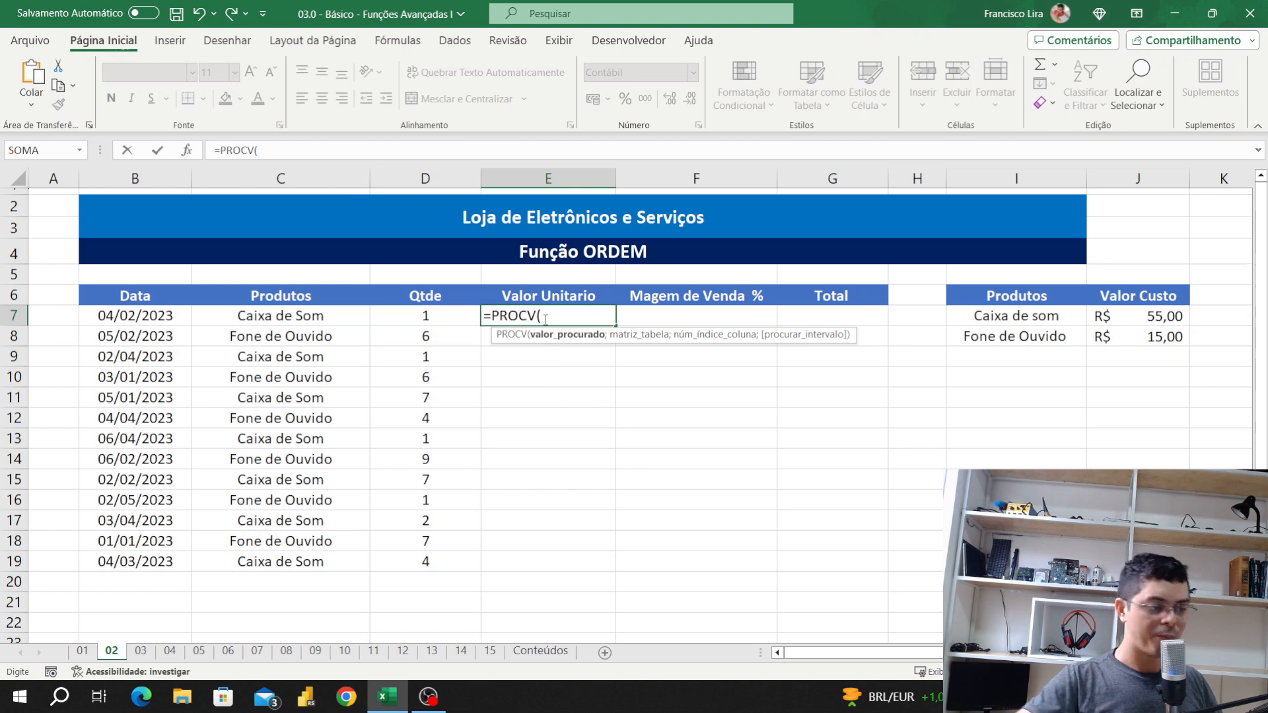
pyautogui.click(314, 316)
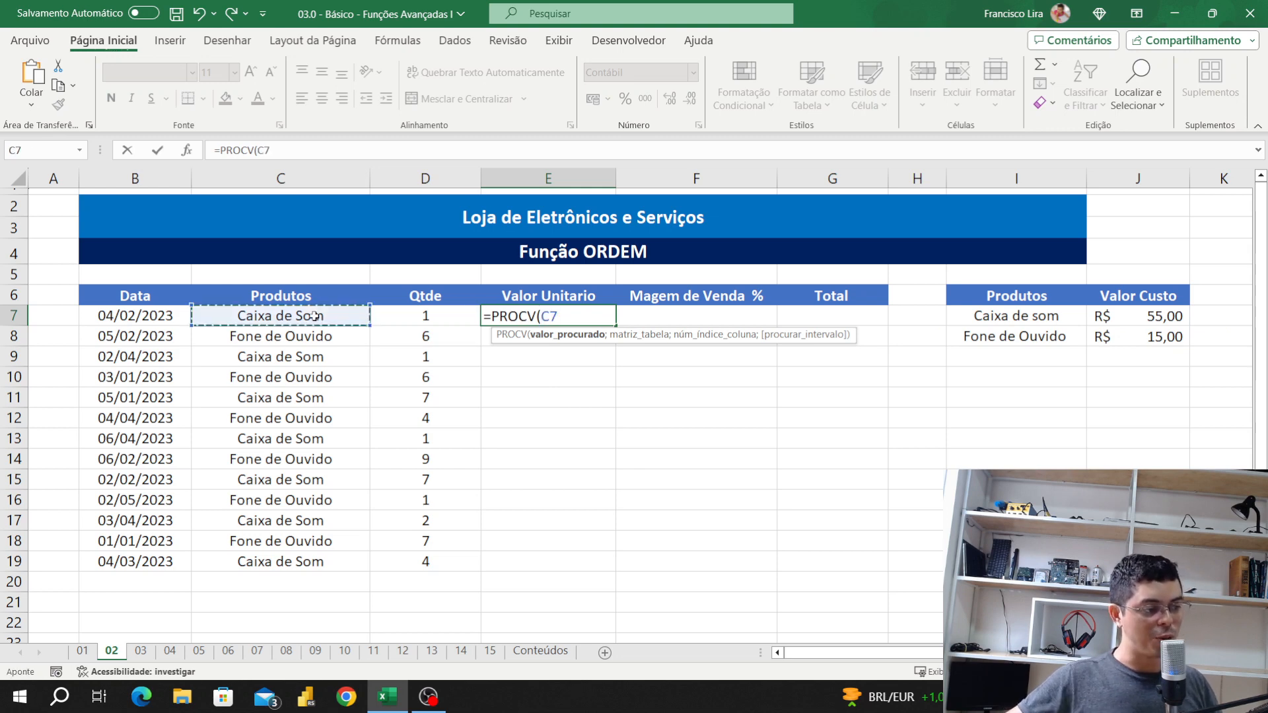
pyautogui.write(';')
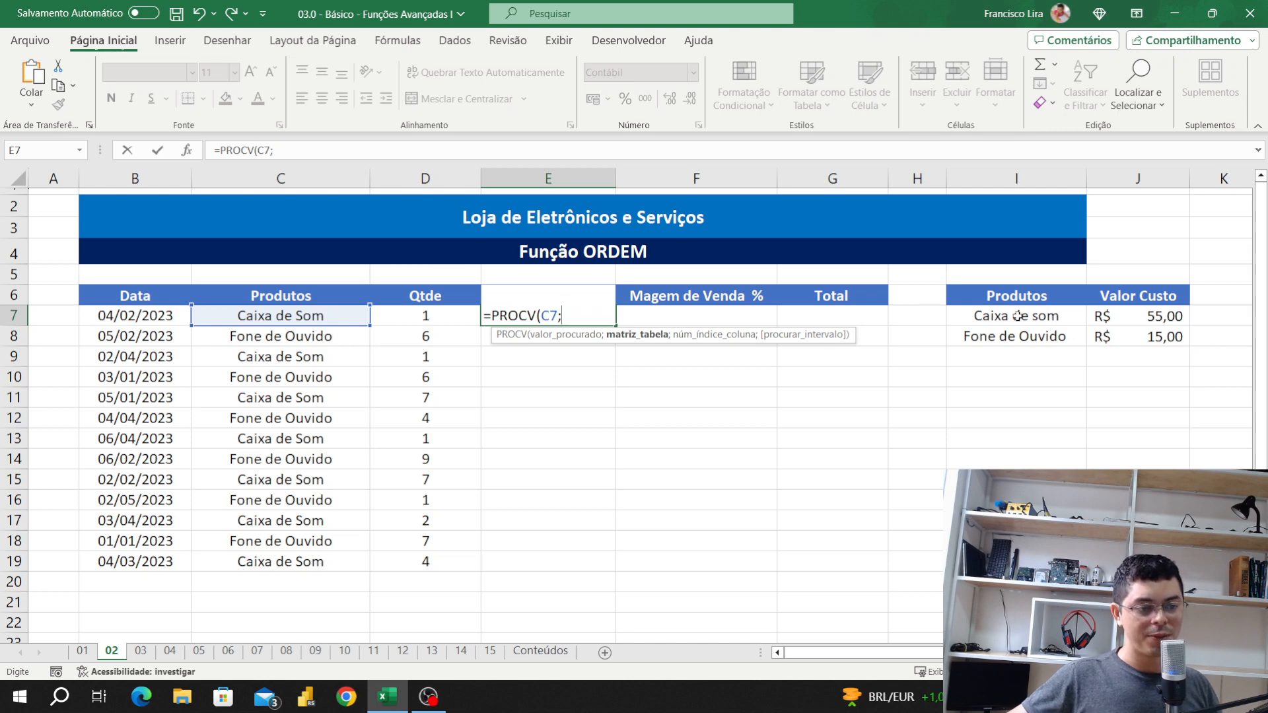
pyautogui.moveTo(1020, 318); pyautogui.dragTo(1147, 383)
pyautogui.write(';2')
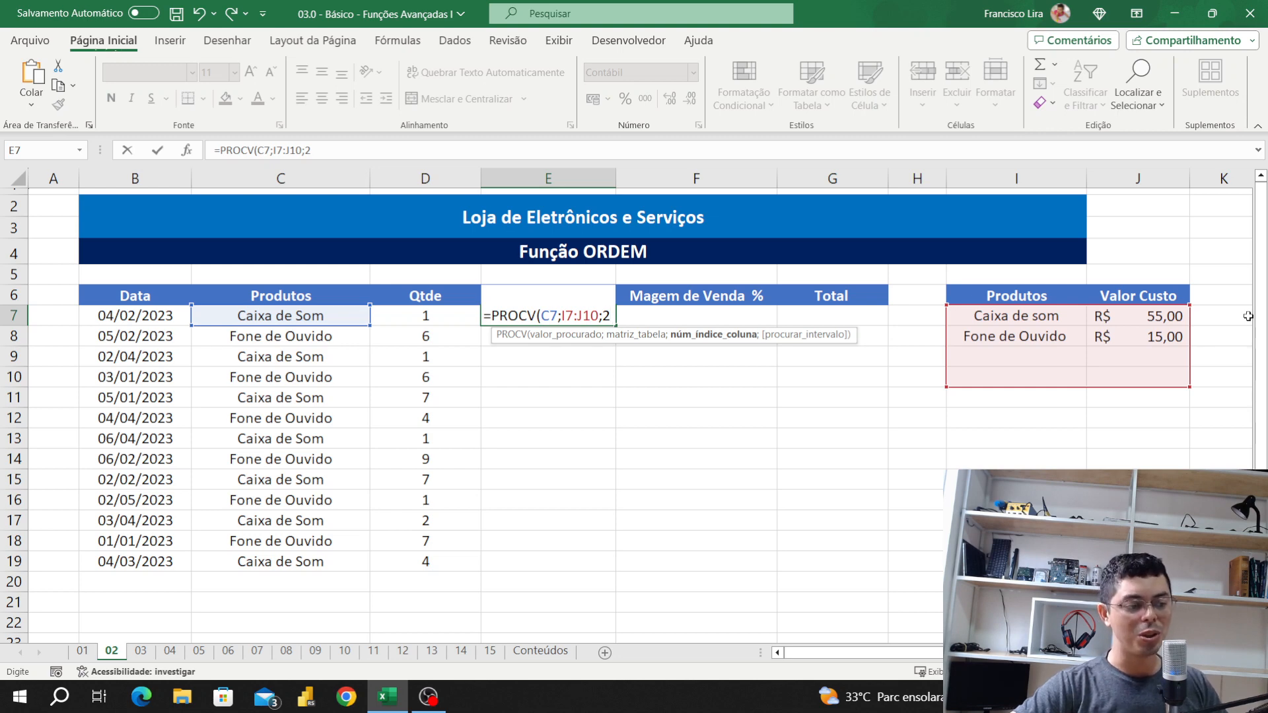
pyautogui.write(';')
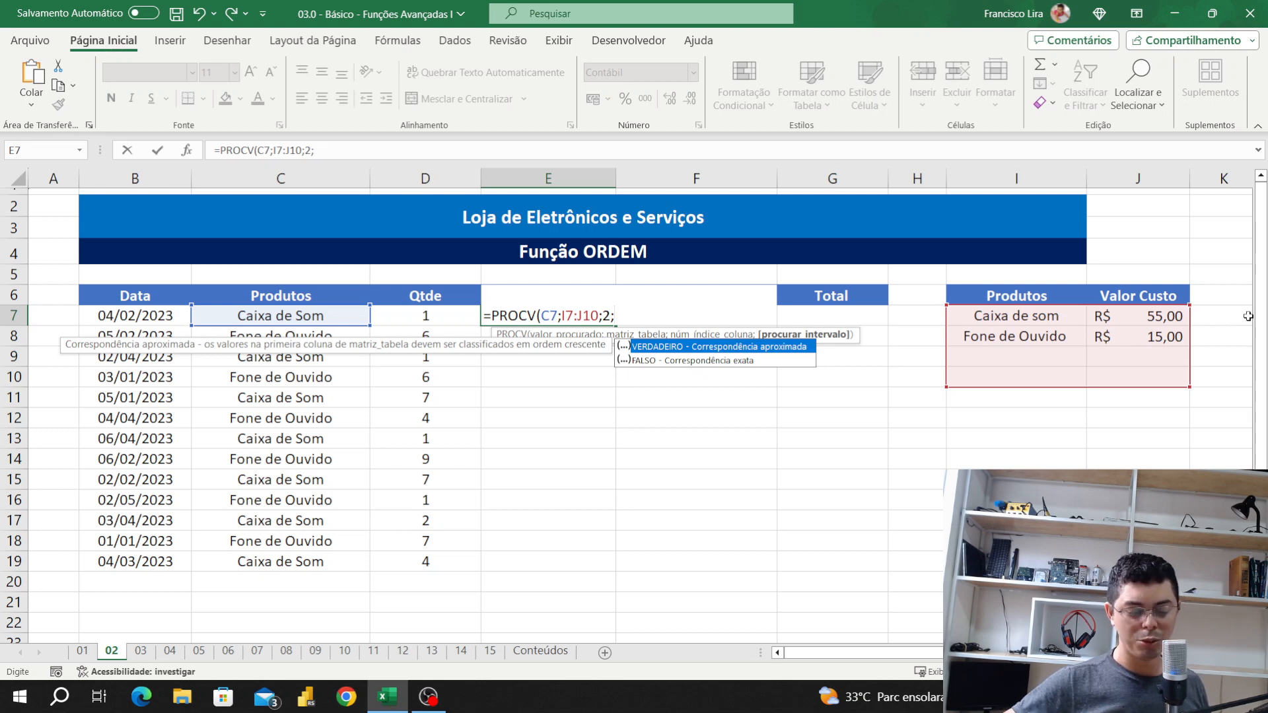
pyautogui.write('0')
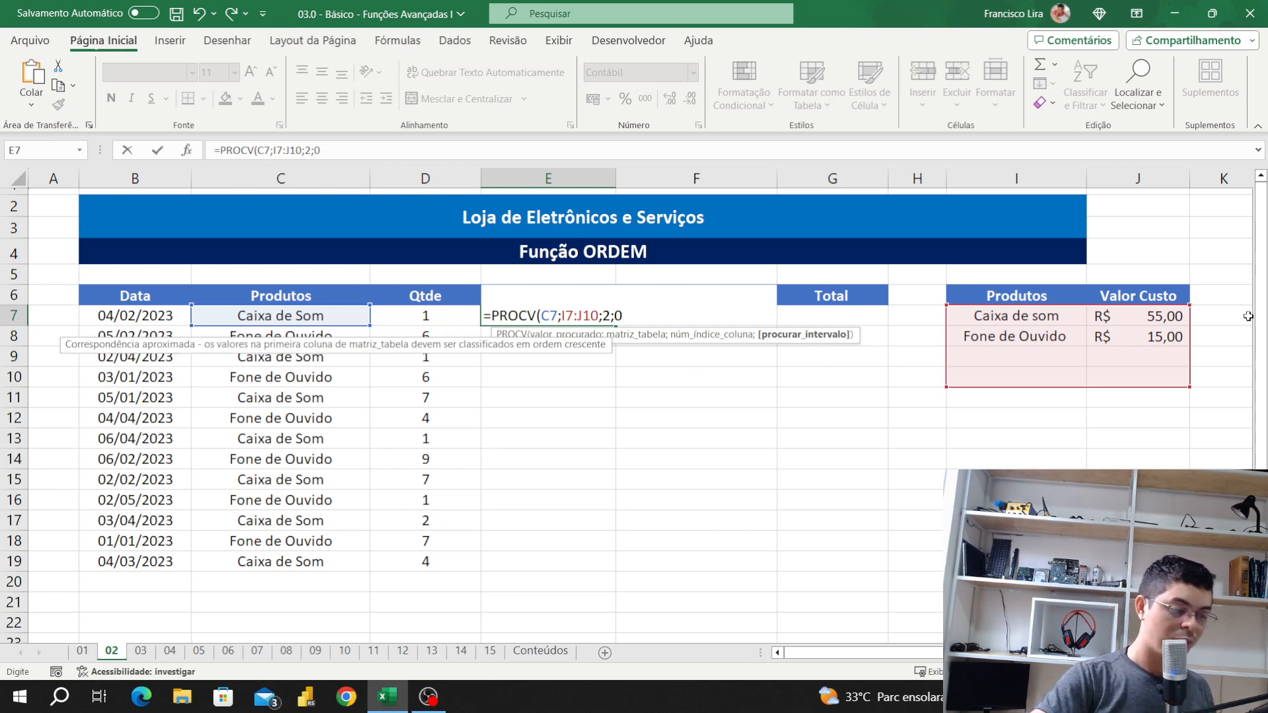
pyautogui.write(')')
pyautogui.press('Return')
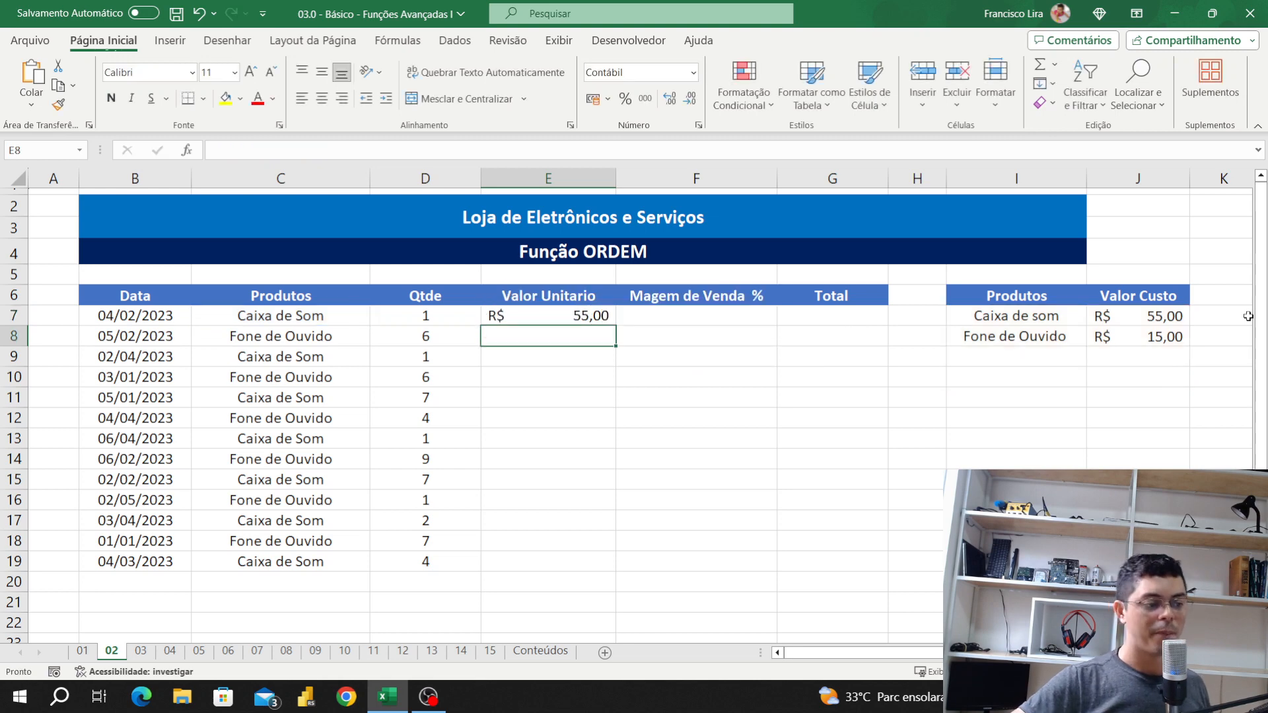
# Fill the PROCV formula from E7 down the Valor Unitario column to E19
pyautogui.click(506, 319)
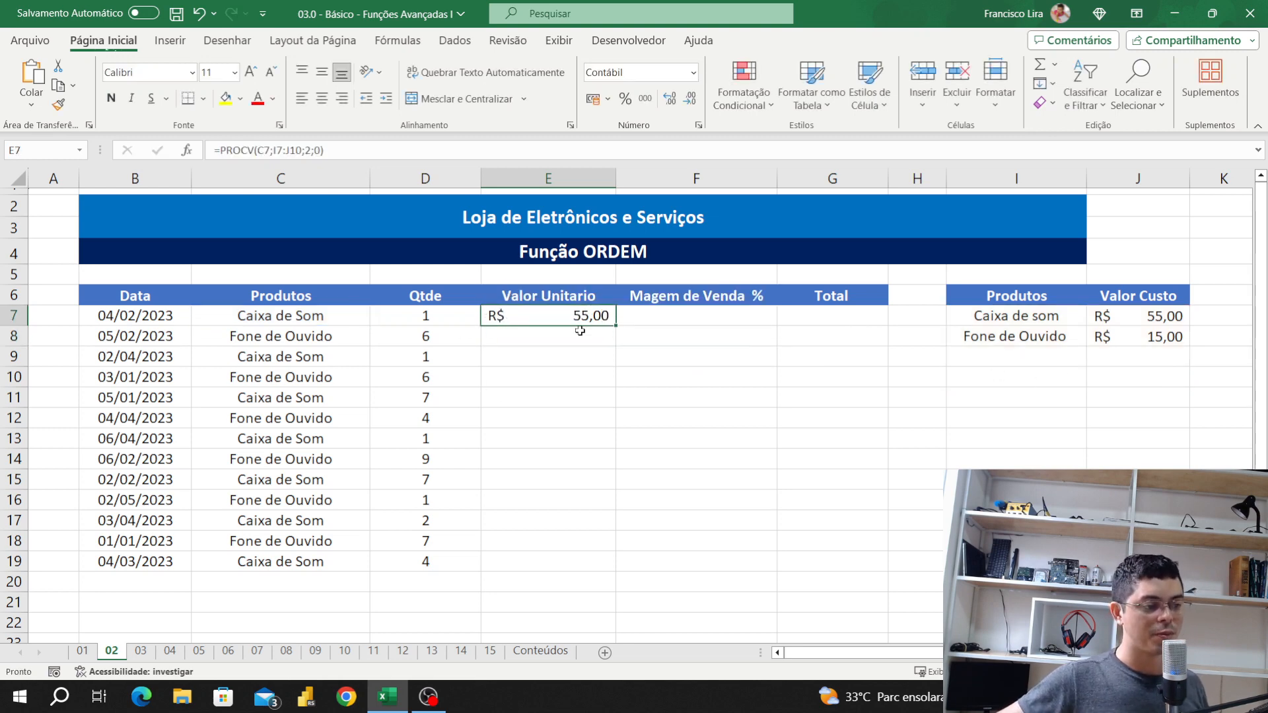
pyautogui.doubleClick(616, 326)
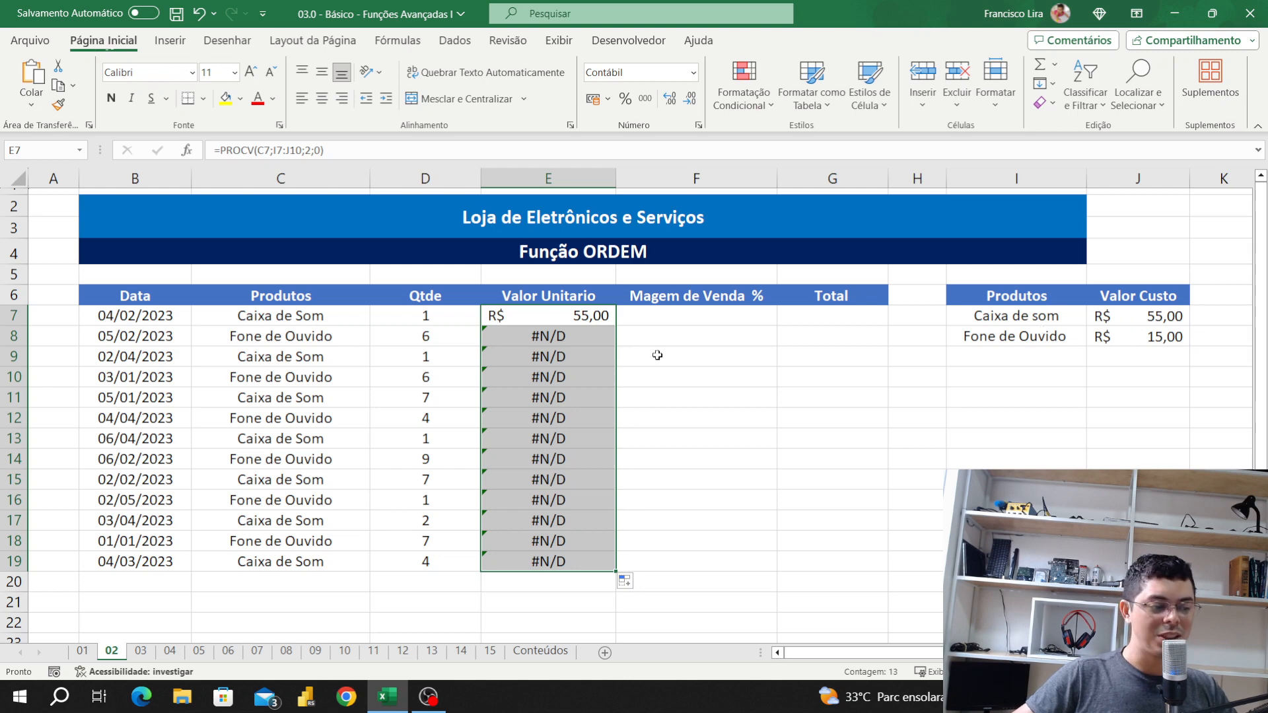
pyautogui.click(581, 313)
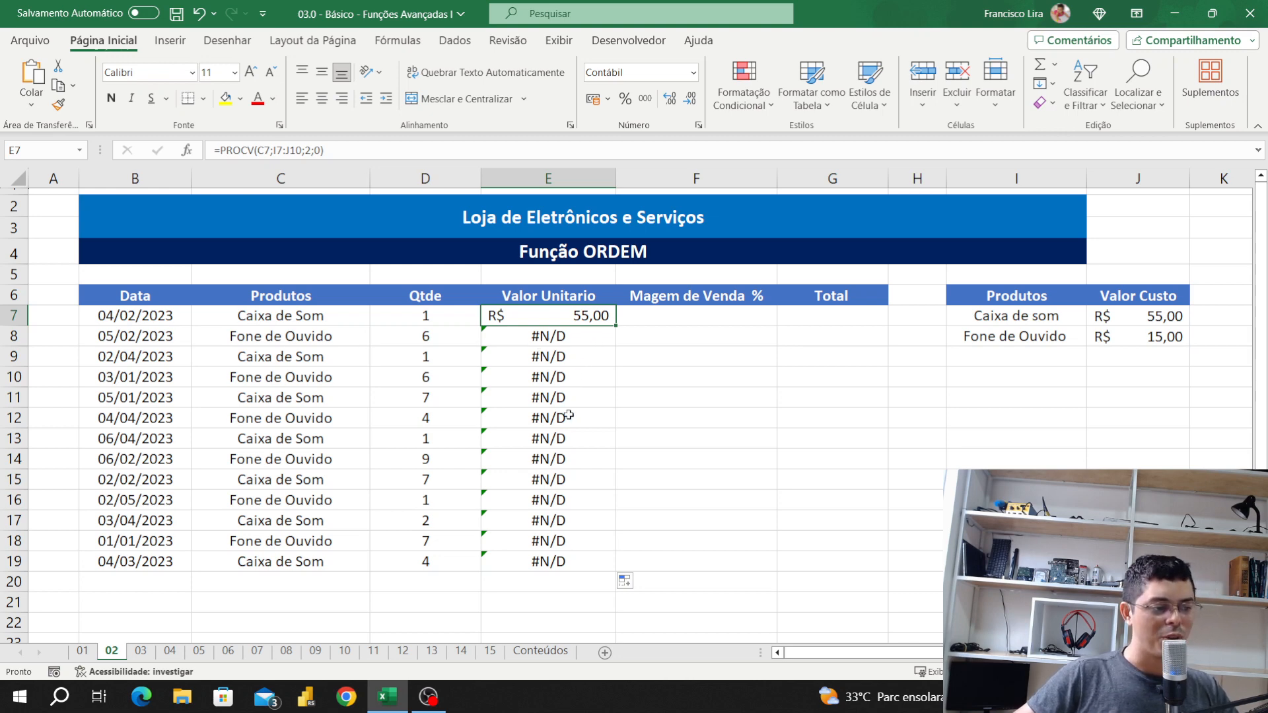
# Examine the table ranges in the PROCV formulas of E7, E8 and further cells down to E14
pyautogui.doubleClick(592, 319)
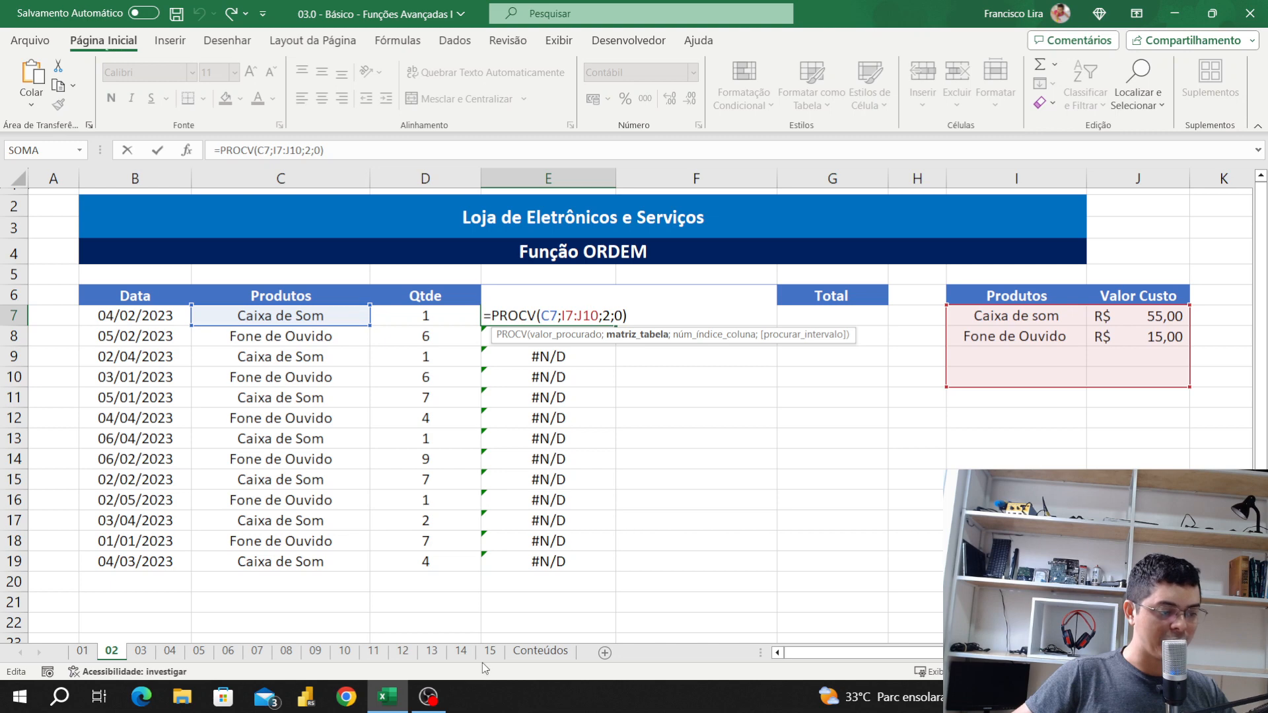
pyautogui.press('Return')
pyautogui.doubleClick(583, 339)
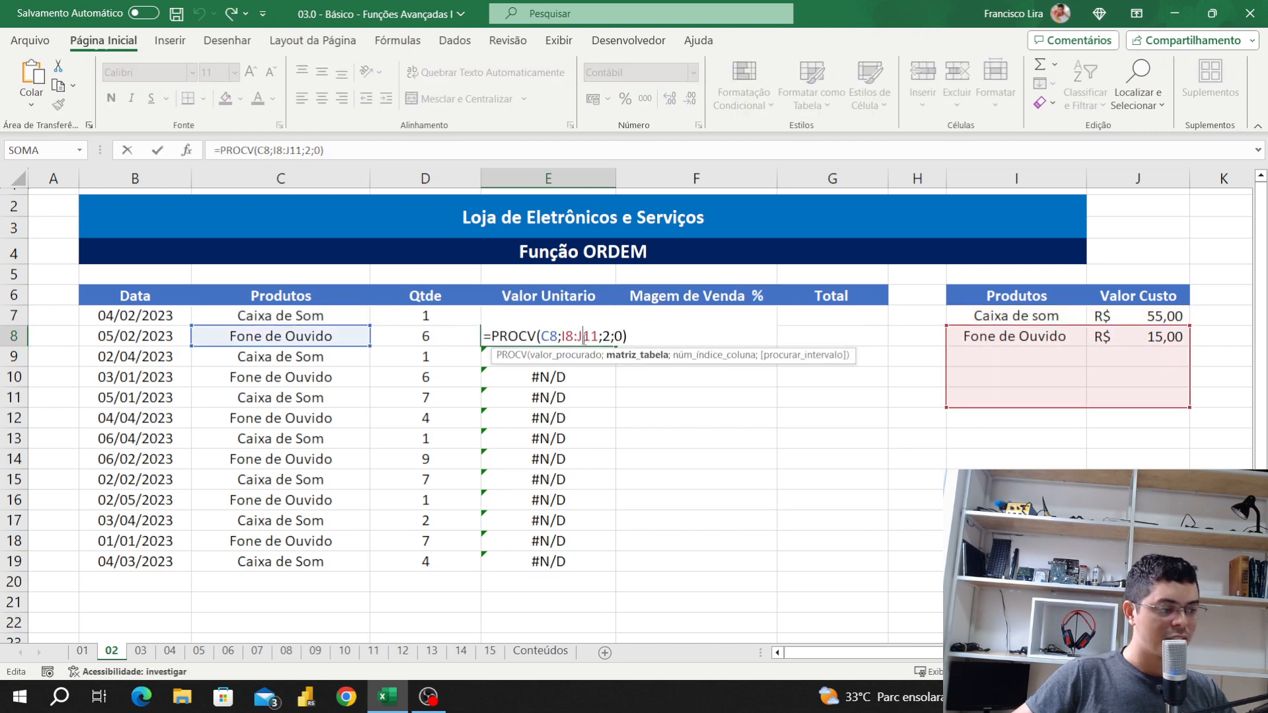
pyautogui.doubleClick(558, 397)
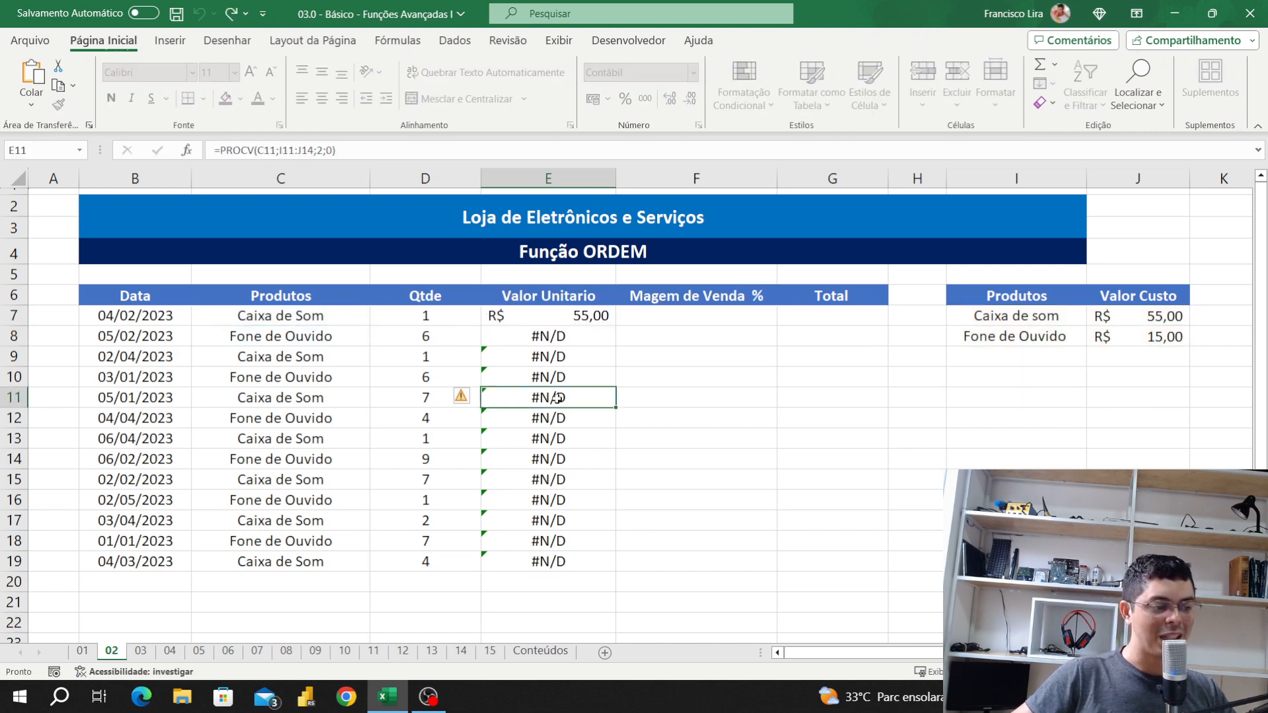
pyautogui.doubleClick(560, 428)
pyautogui.doubleClick(558, 459)
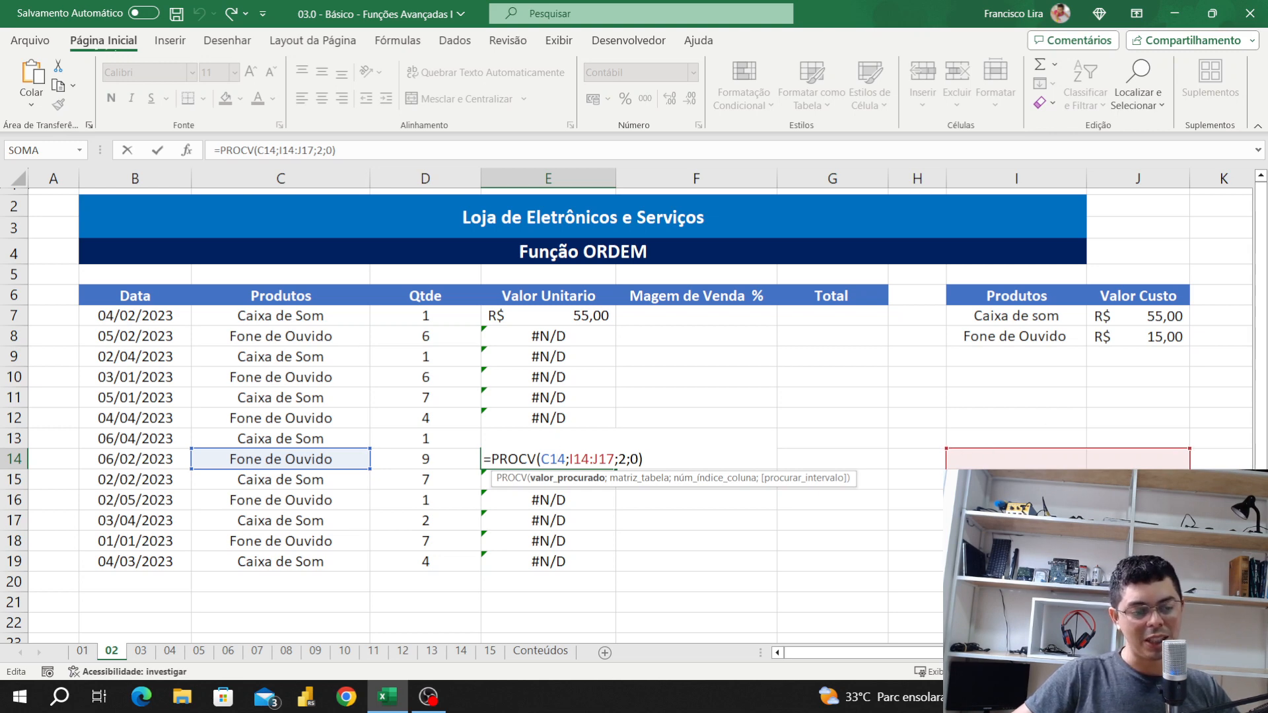
# Make the PROCV table range in E7 absolute so the formula reads =PROCV(C7;$I$7:$J$10;2;0)
pyautogui.doubleClick(559, 316)
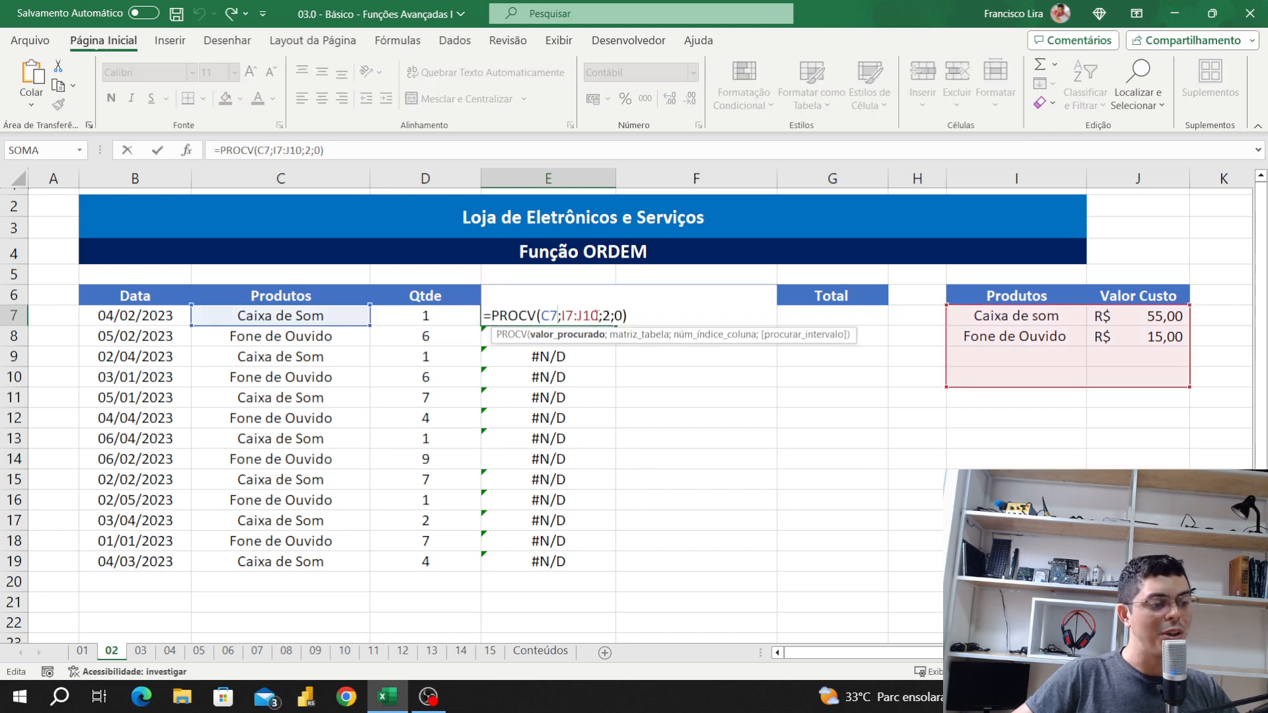
pyautogui.click(585, 316)
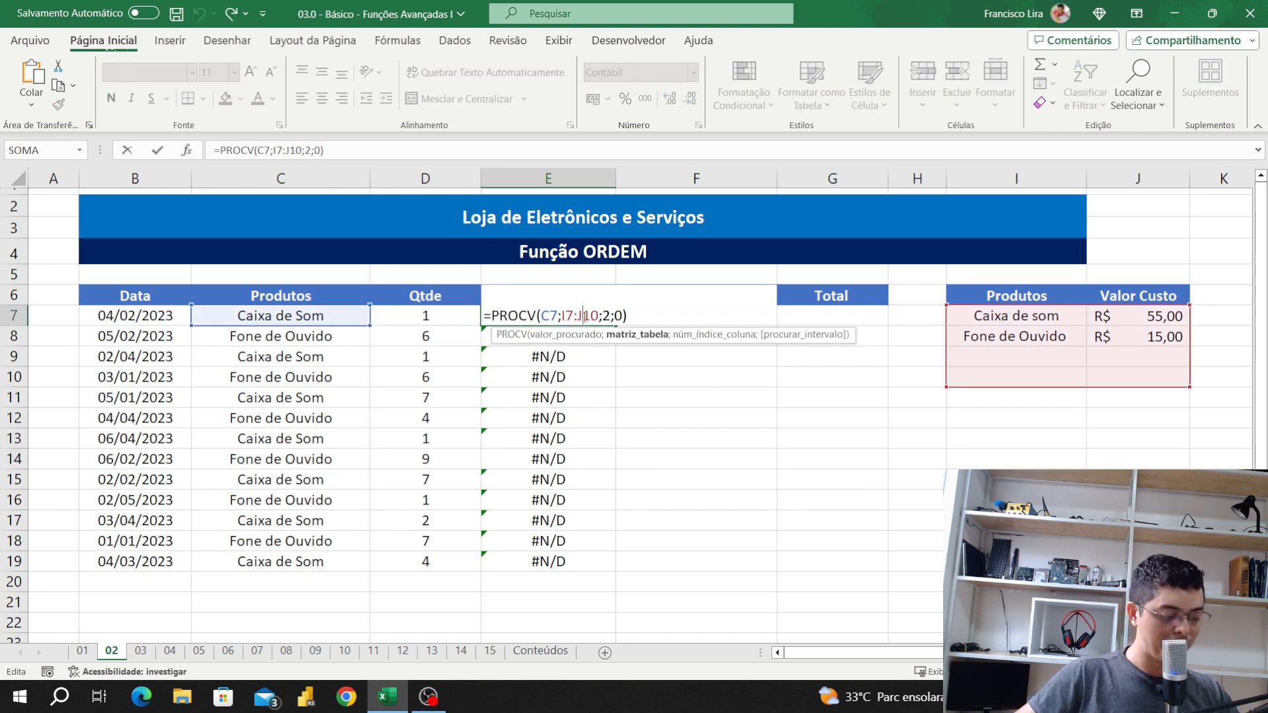
pyautogui.press('F4')
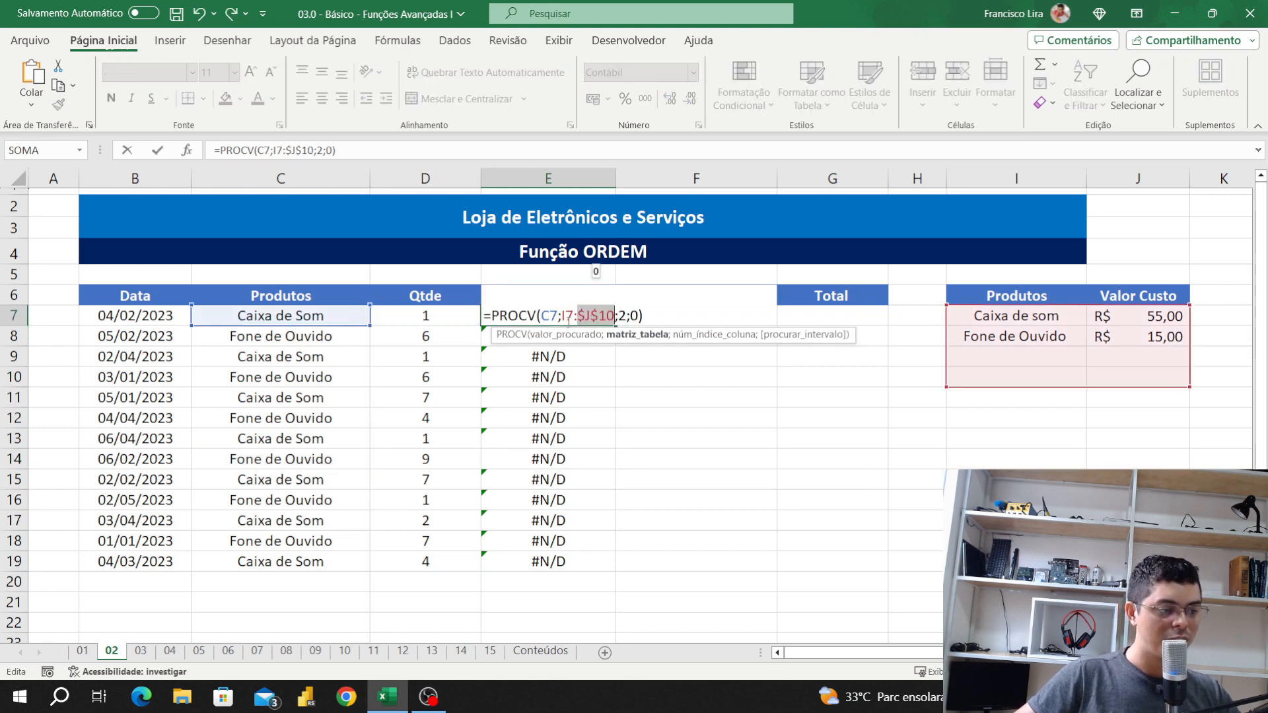
pyautogui.click(569, 322)
pyautogui.press('F4')
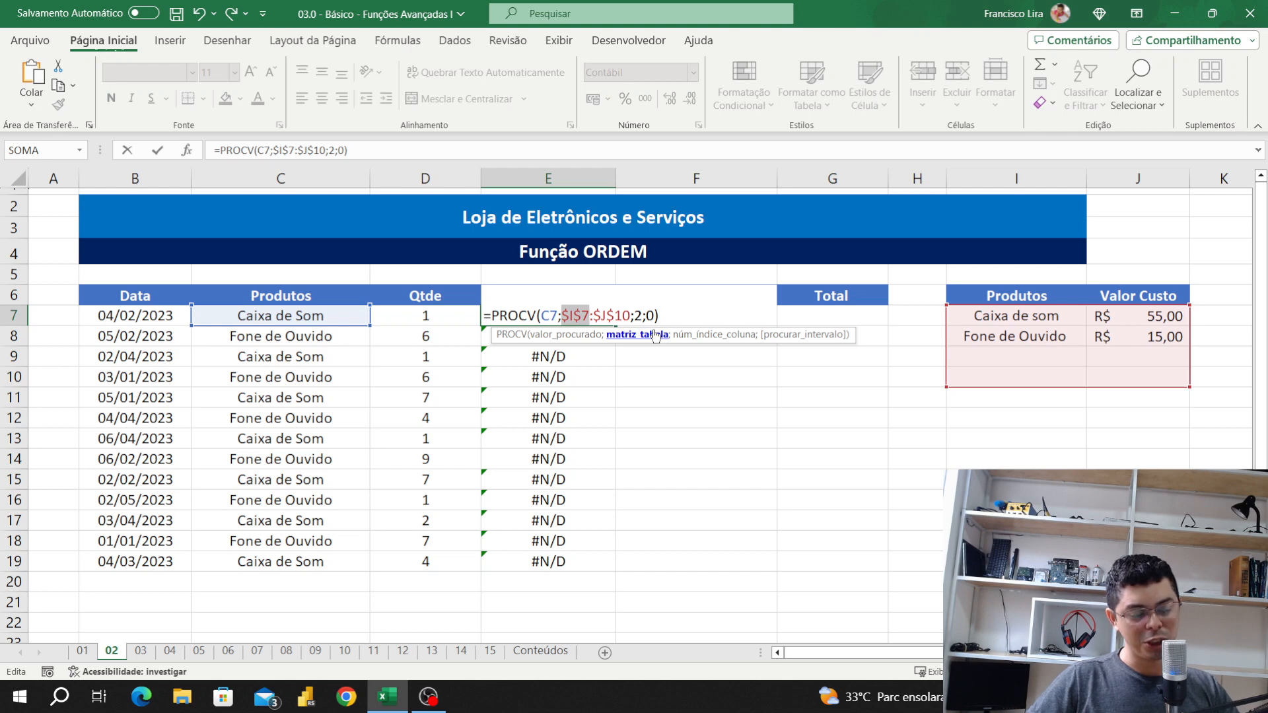
pyautogui.press('Return')
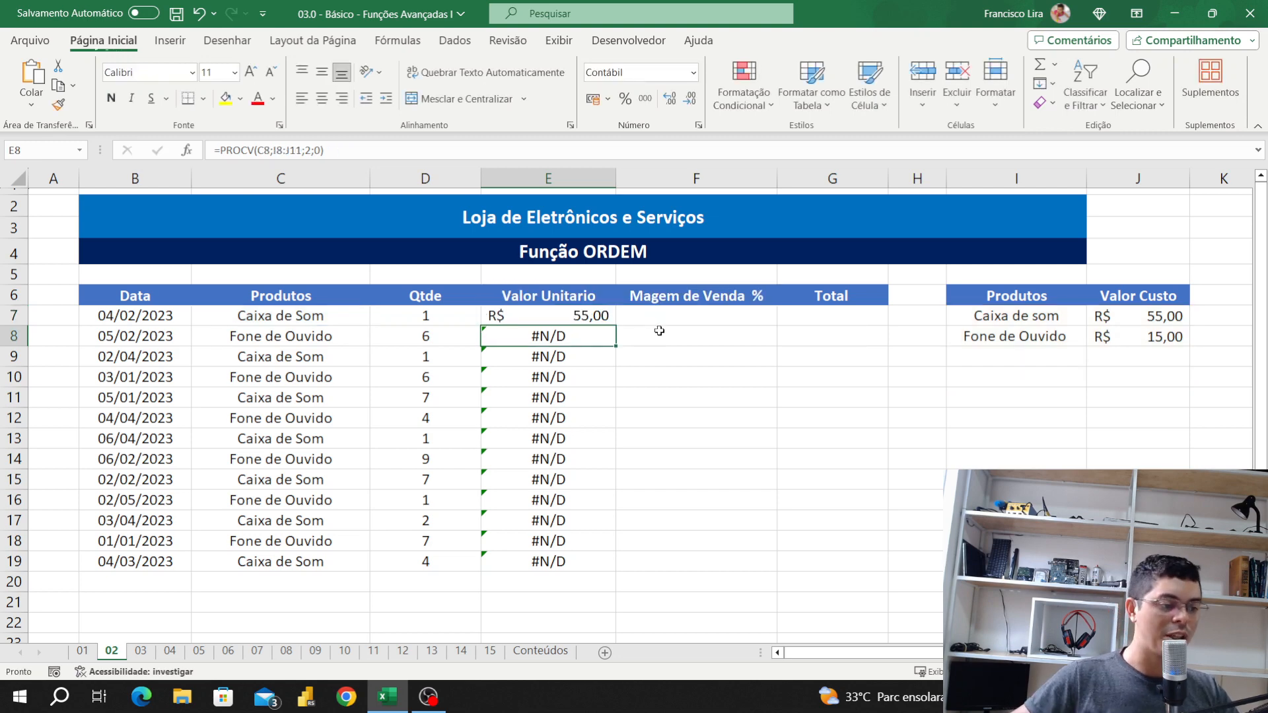
# Fill the PROCV formula with the absolute table range from E7 down the Valor Unitario column to E19
pyautogui.click(564, 316)
pyautogui.doubleClick(615, 326)
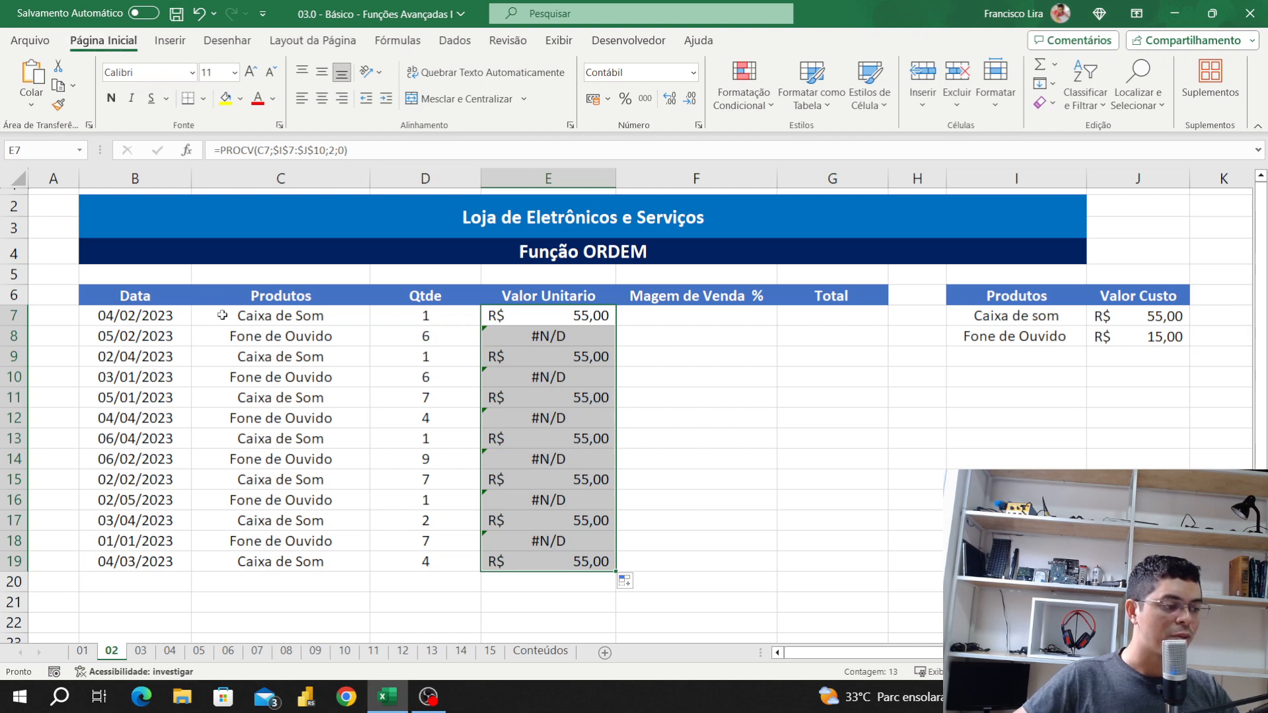
# Replace the product name in I8 with the Fone de Ouvido text copied from inside C8
pyautogui.click(254, 344)
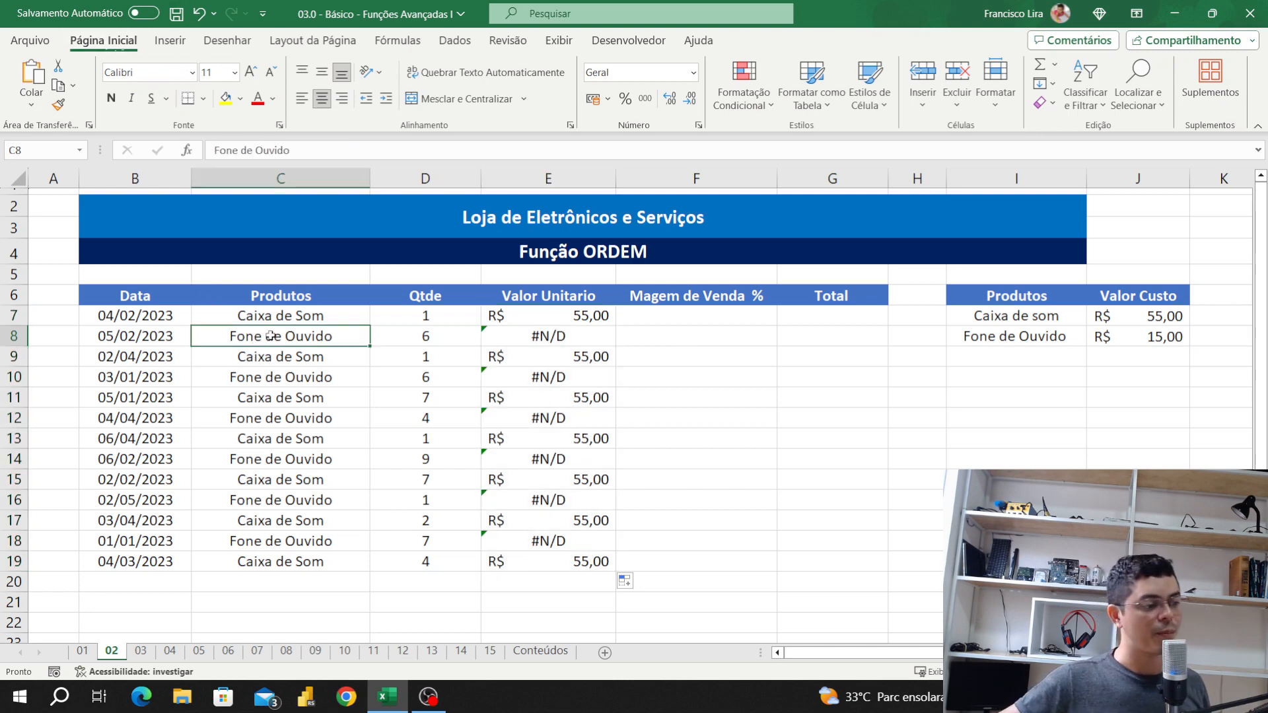
pyautogui.hotkey('ctrl', 'Up')
pyautogui.doubleClick(305, 336)
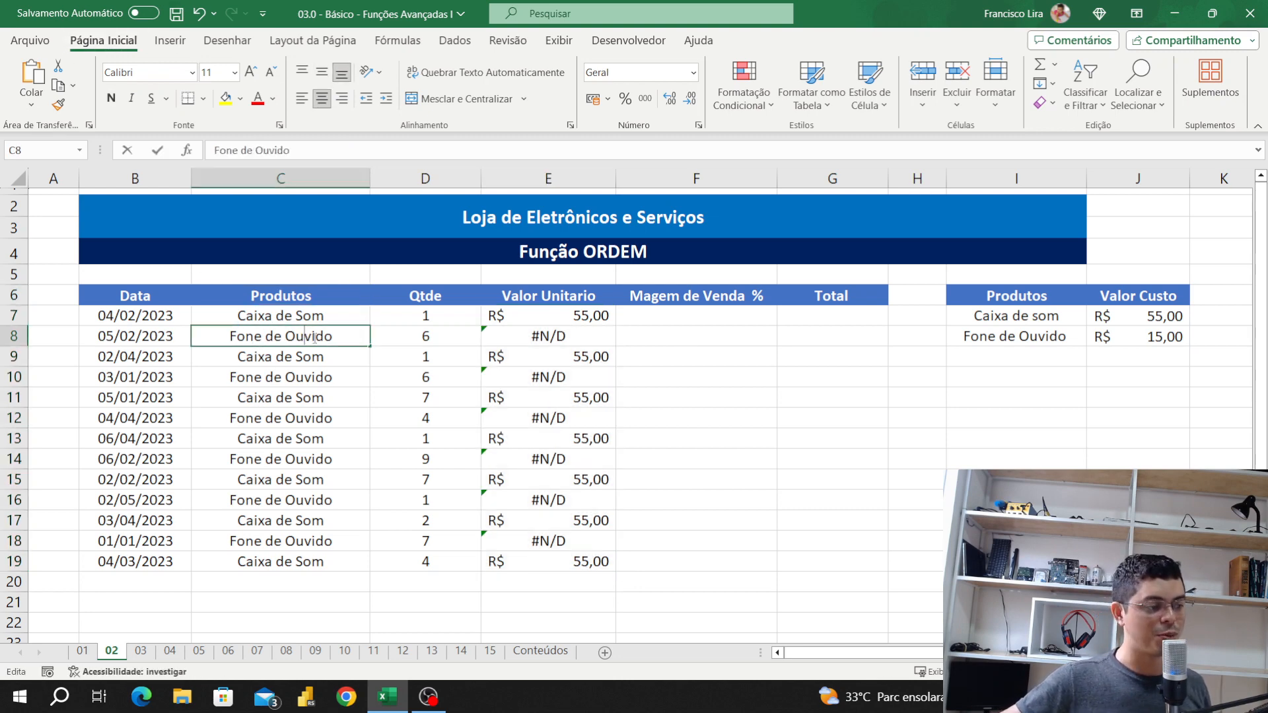
pyautogui.moveTo(333, 338); pyautogui.dragTo(234, 340)
pyautogui.hotkey('ctrl', 'c')
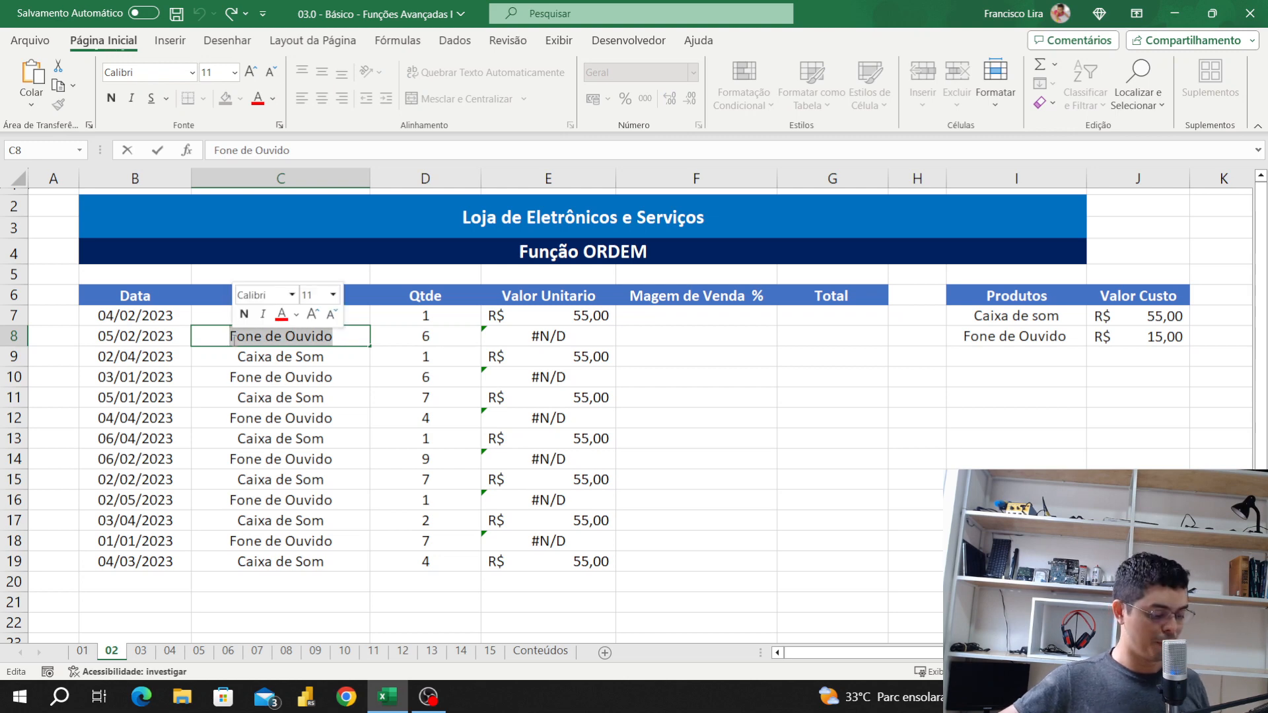
pyautogui.click(997, 334)
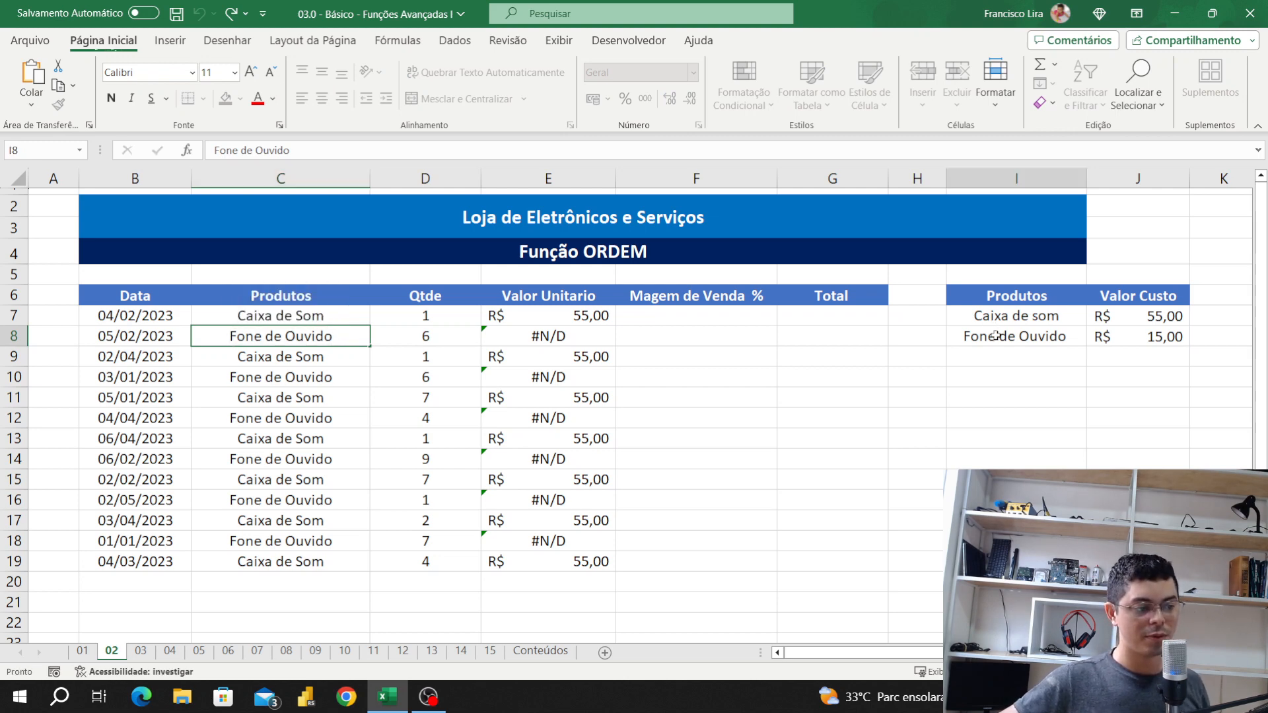
pyautogui.doubleClick(1054, 337)
pyautogui.moveTo(1053, 337); pyautogui.dragTo(917, 335)
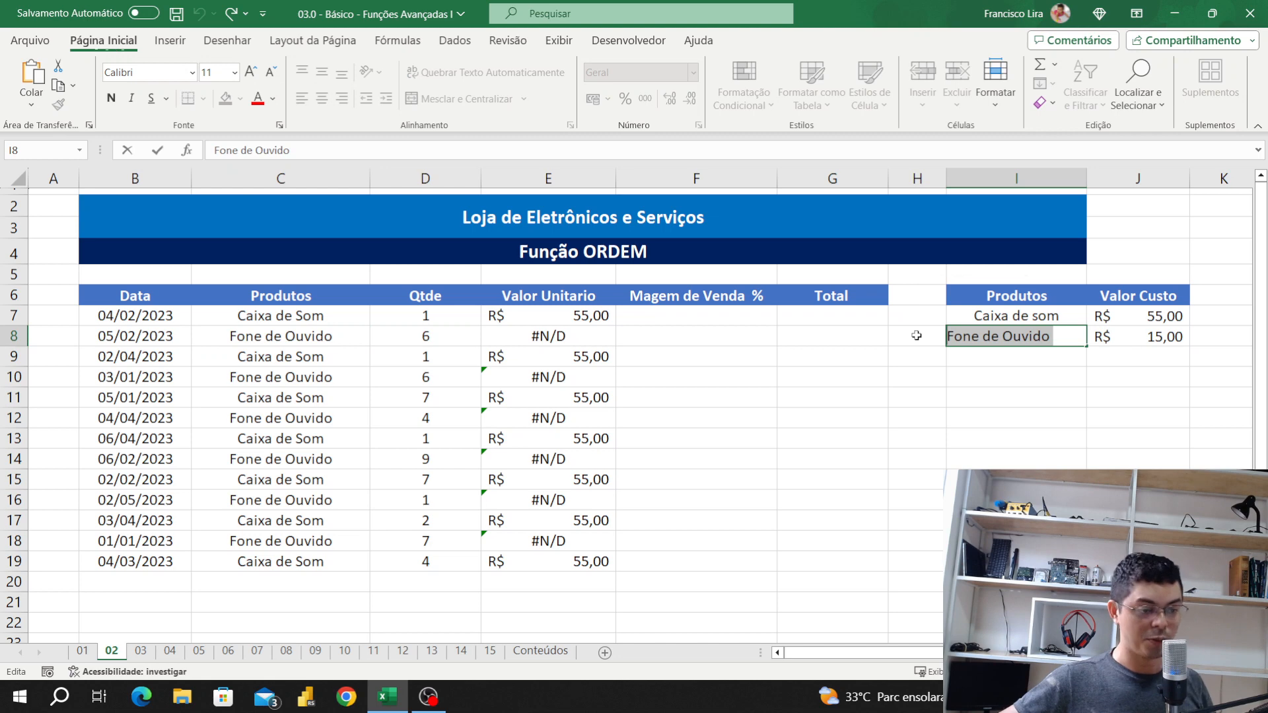
pyautogui.hotkey('ctrl', 'v')
pyautogui.click(1013, 421)
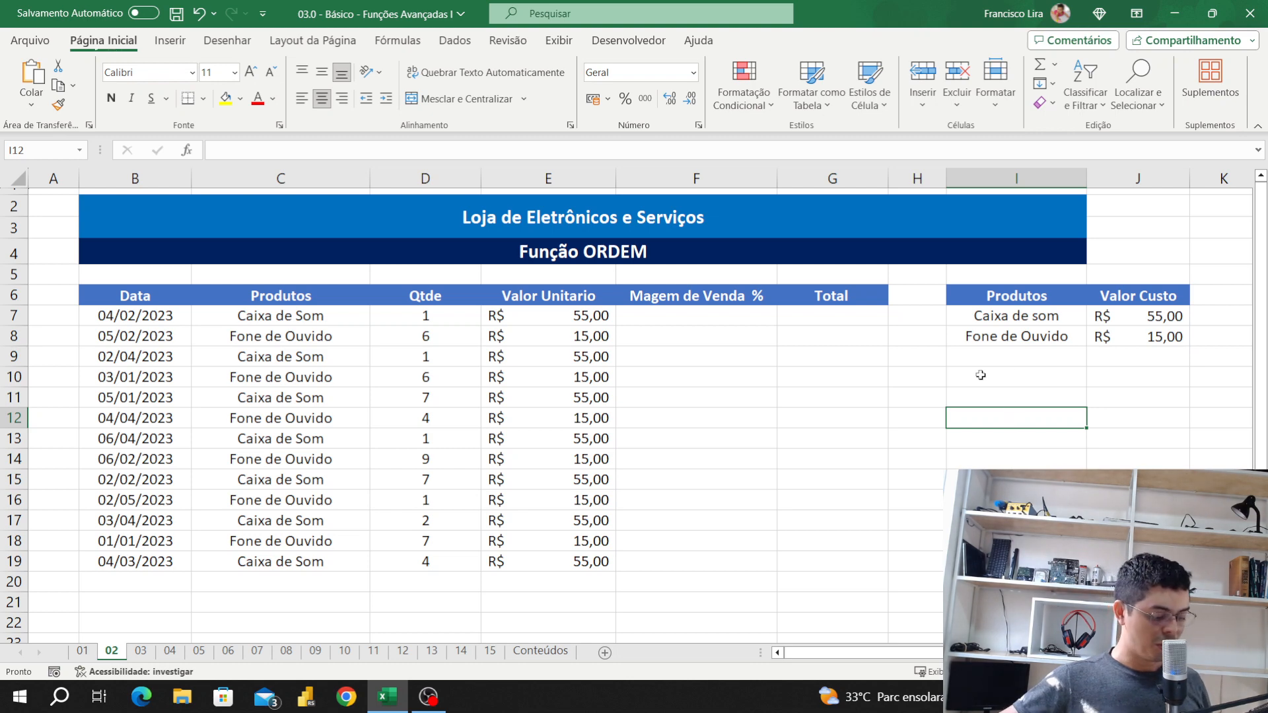
# Undo the replacement of the product name in I8
pyautogui.hotkey('ctrl', 'c')
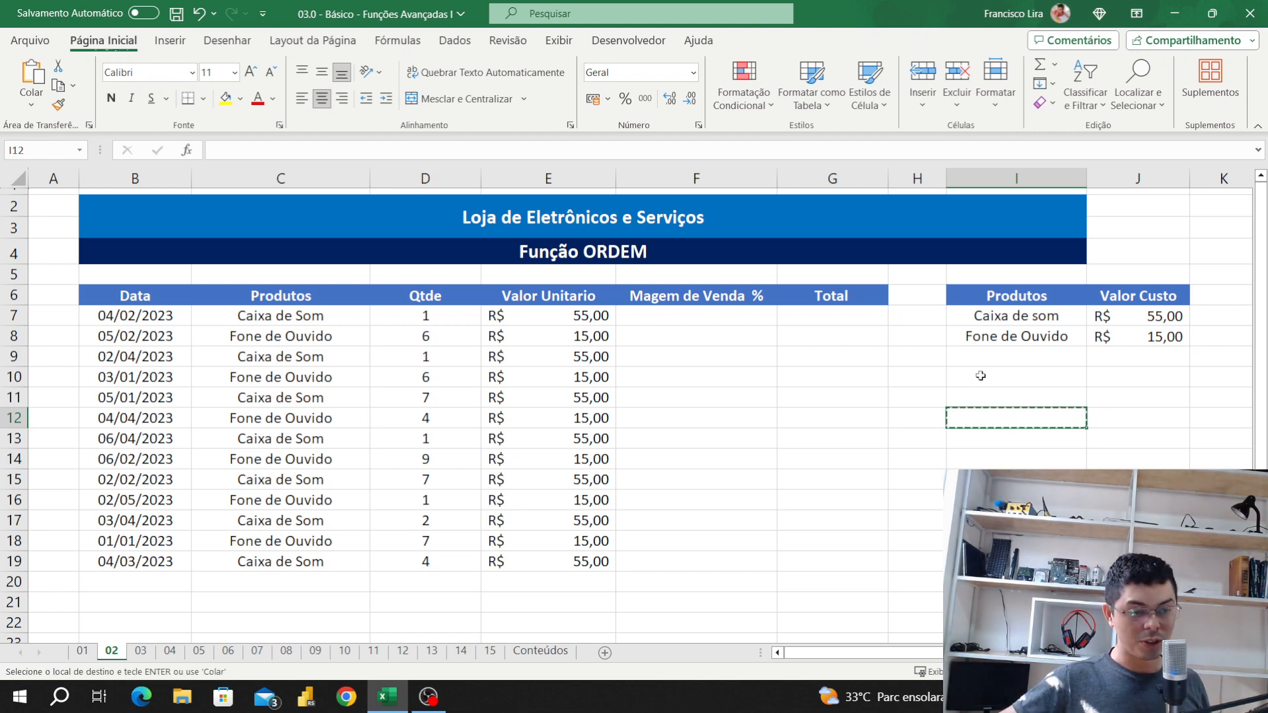
pyautogui.click(981, 375)
pyautogui.hotkey('ctrl', 'z')
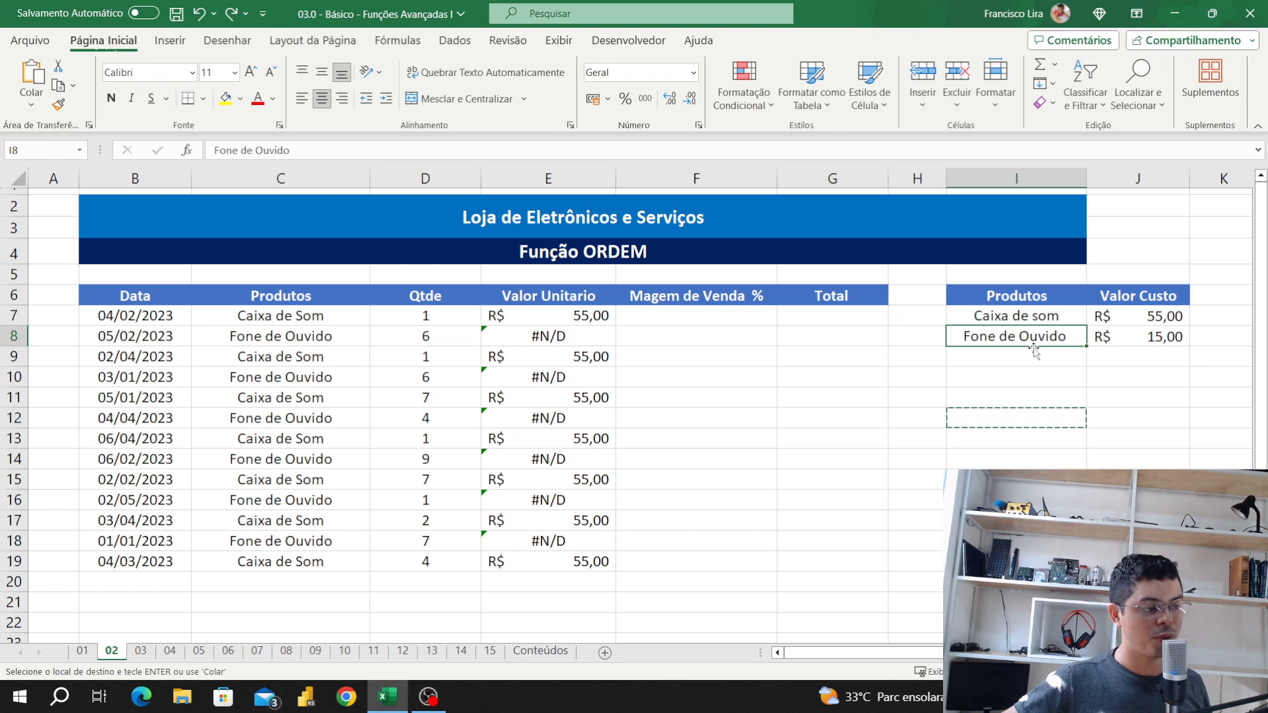
# Copy the full Fone de Ouvido text from C8 and paste it over the product name in I8
pyautogui.doubleClick(335, 335)
pyautogui.moveTo(335, 335); pyautogui.dragTo(150, 338)
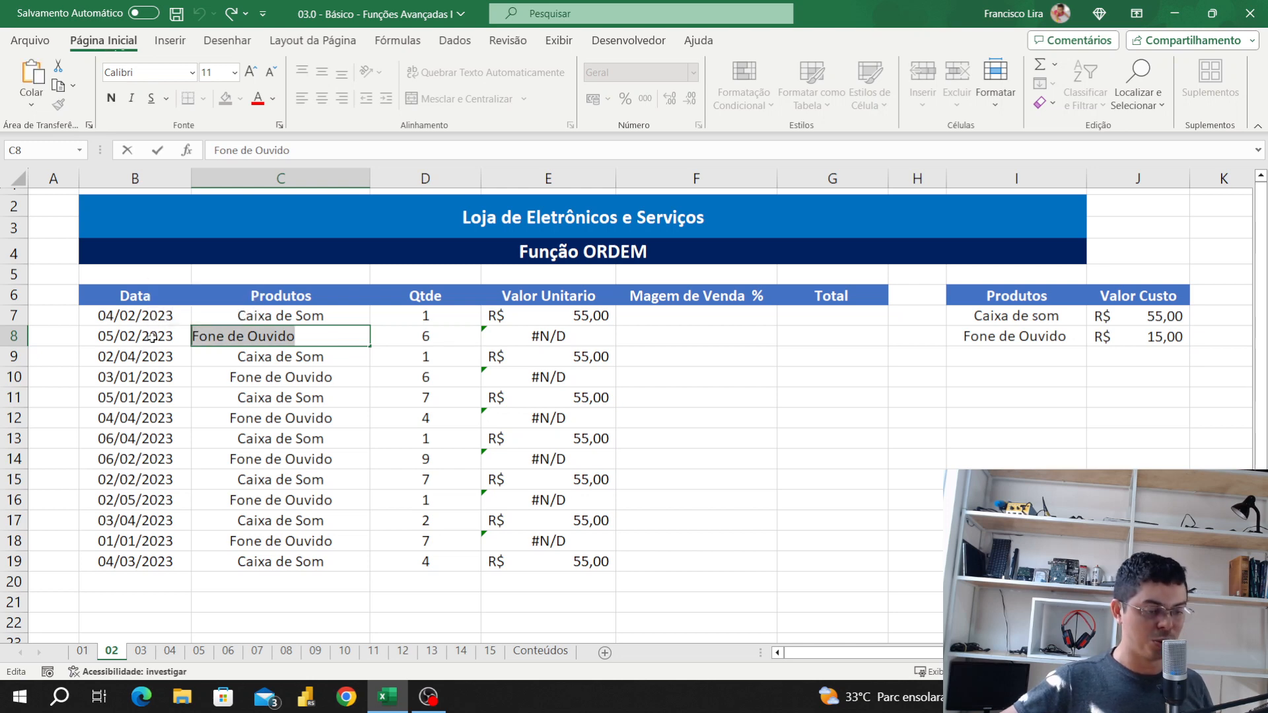
pyautogui.click(1024, 338)
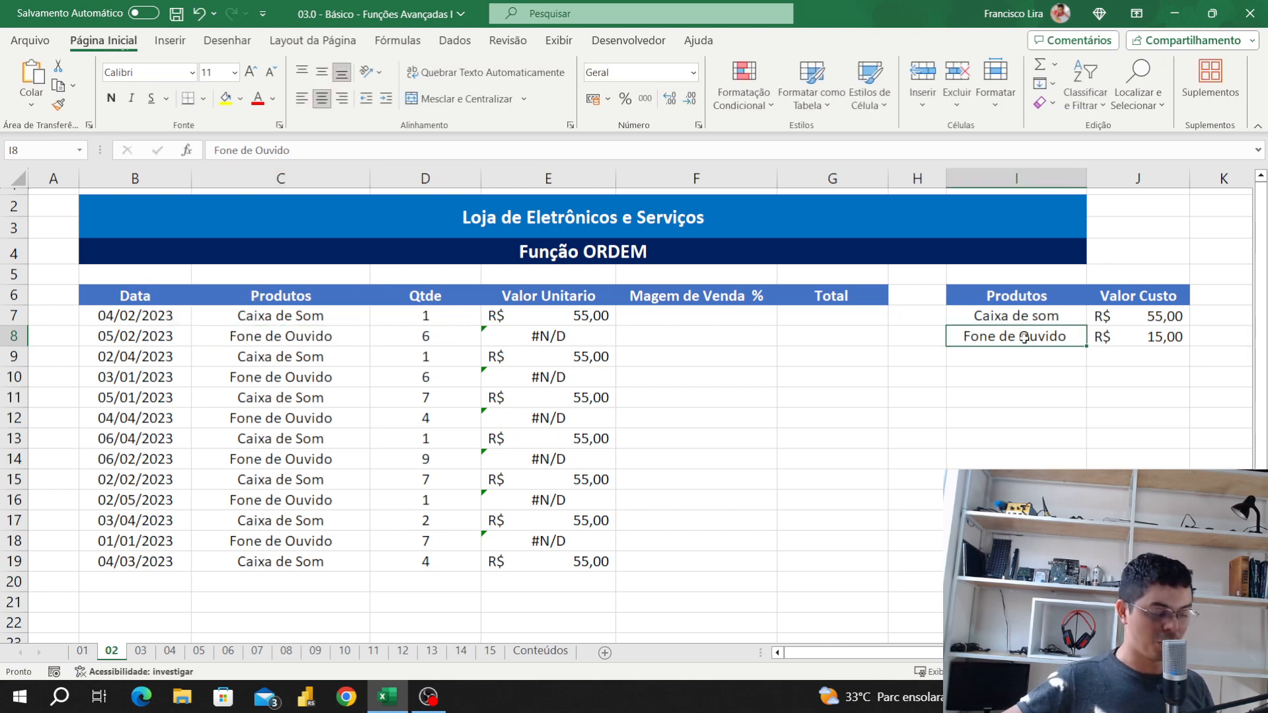
pyautogui.hotkey('ctrl', 'v')
pyautogui.click(1016, 395)
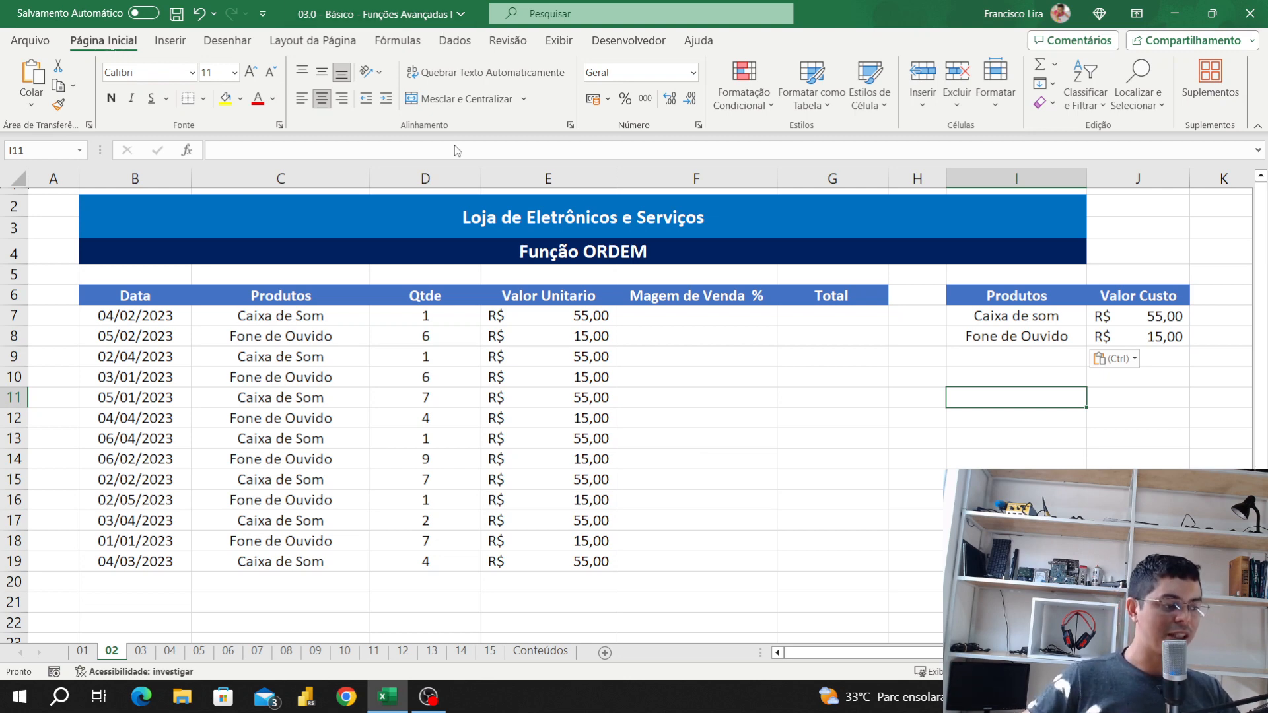
# Set the Valor Custo of Caixa de som in J7 to 90
pyautogui.moveTo(273, 317); pyautogui.dragTo(597, 561)
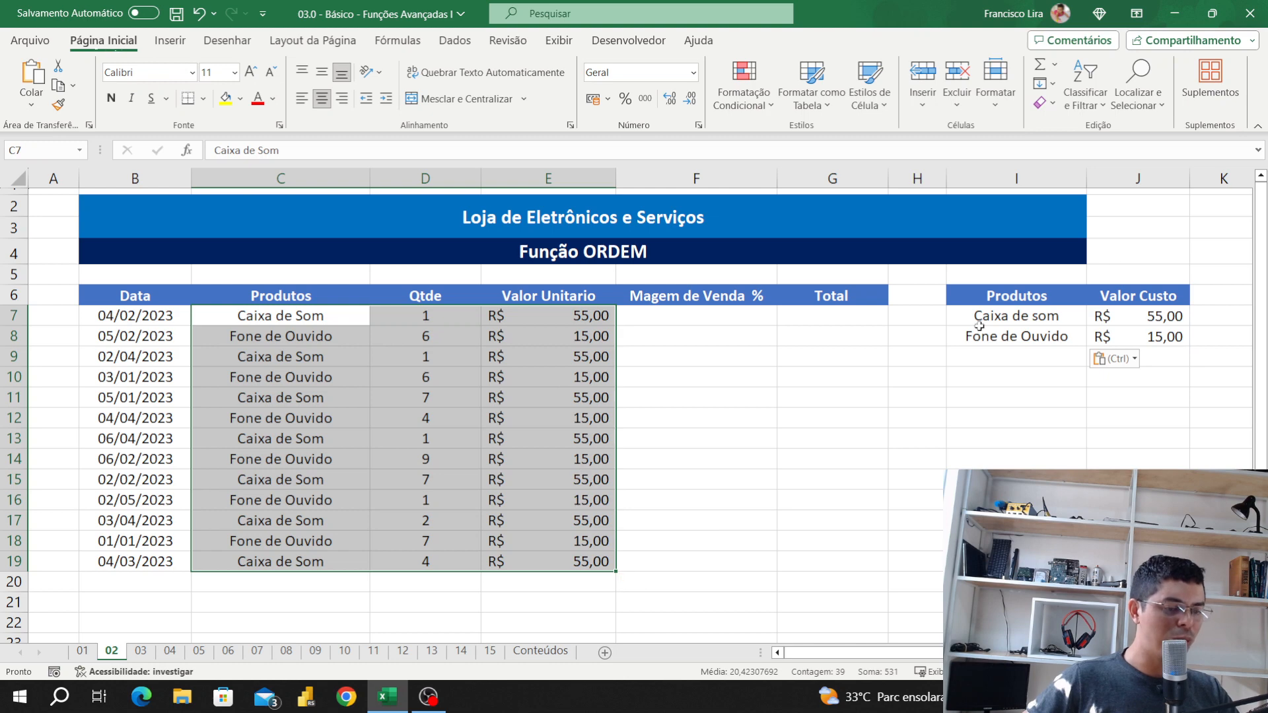
pyautogui.click(1148, 314)
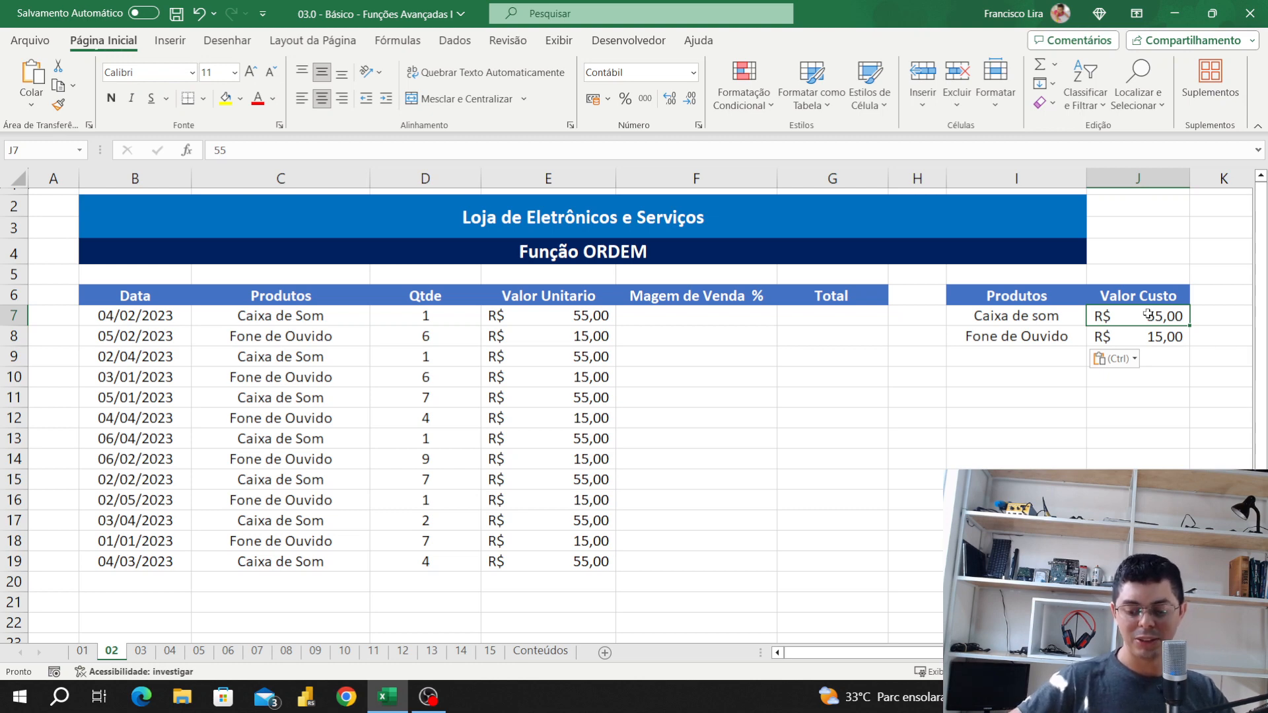
pyautogui.write('90')
pyautogui.click(1174, 373)
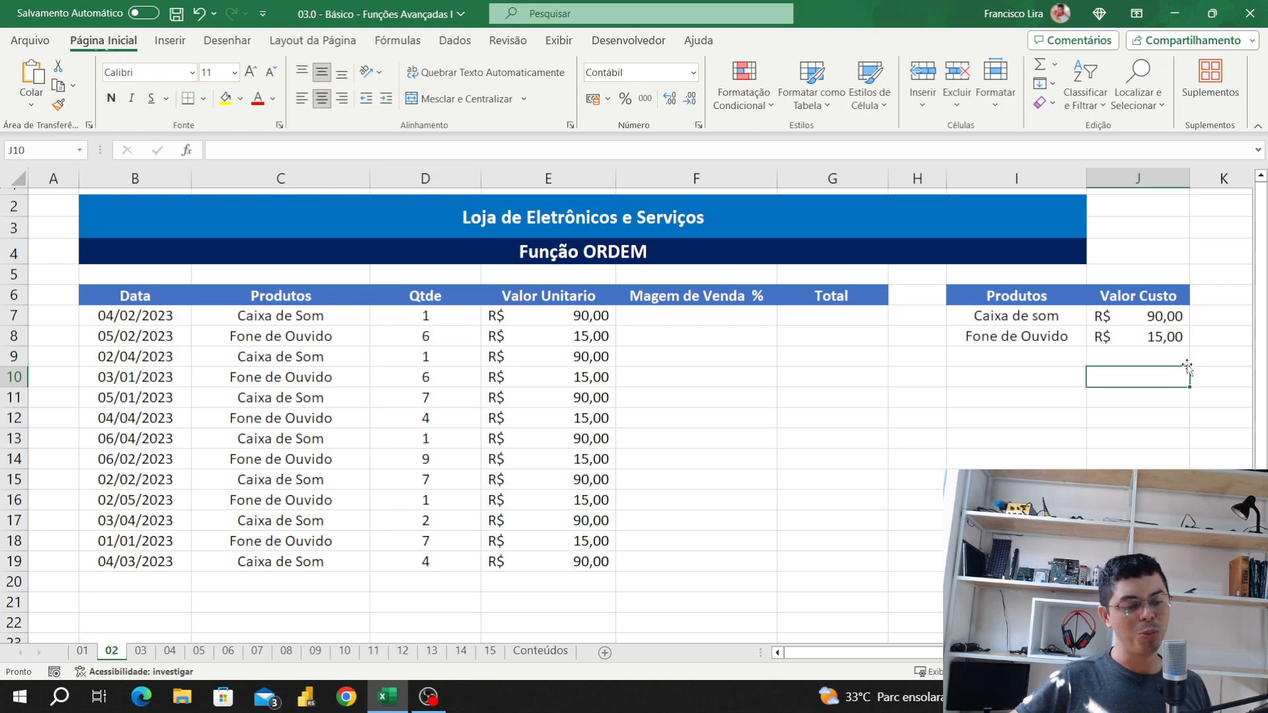
# Set the Valor Custo of Caixa de som in J7 to 60 and of Fone de Ouvido in J8 to 20
pyautogui.click(1144, 310)
pyautogui.write('60')
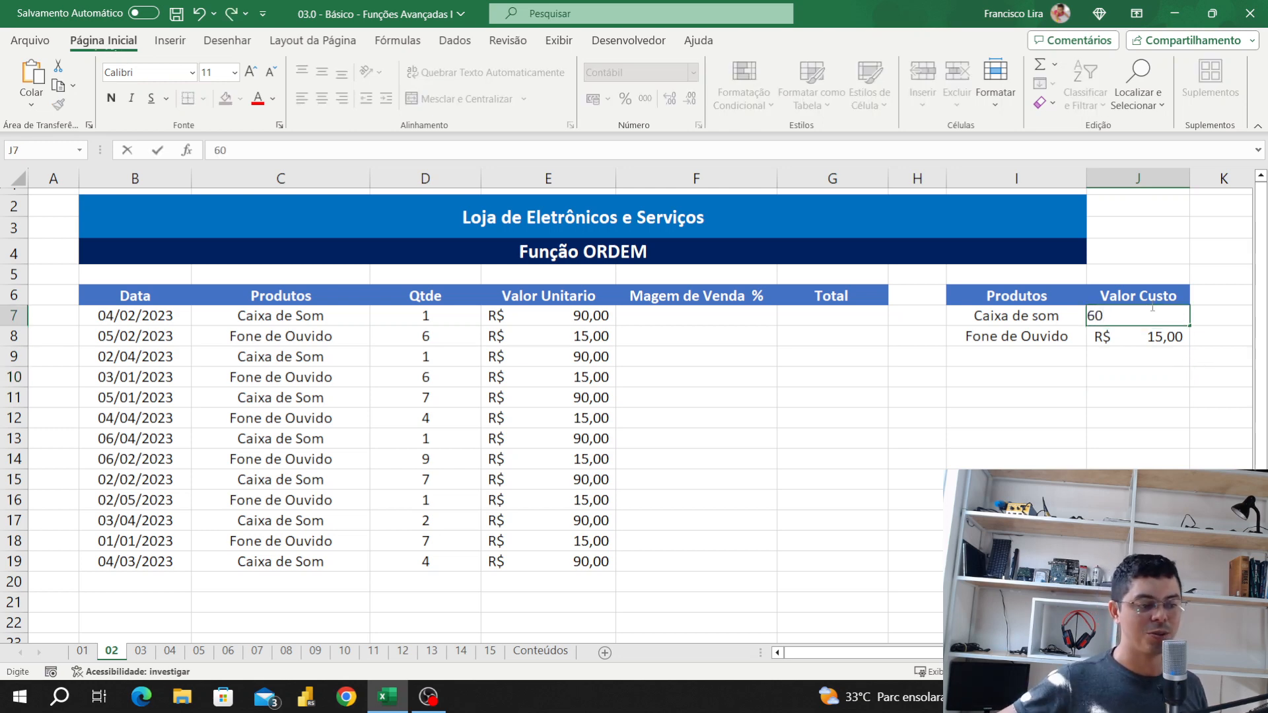
pyautogui.click(859, 505)
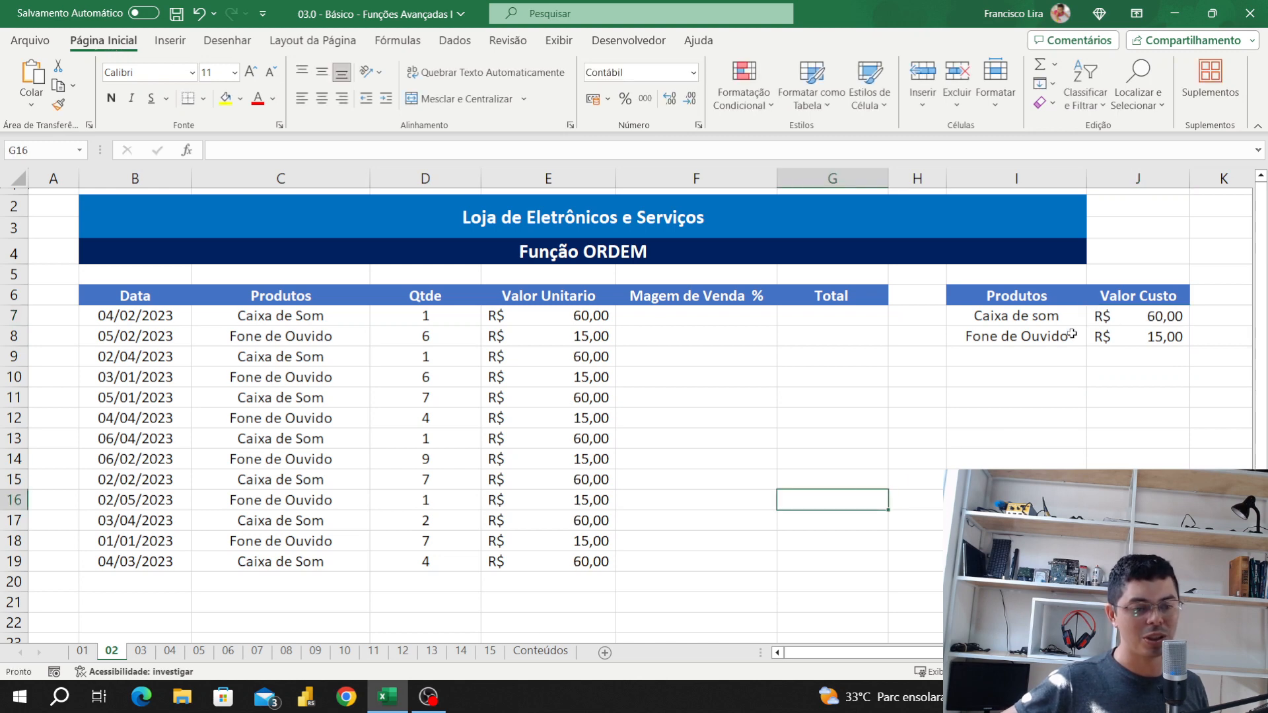
pyautogui.click(1133, 331)
pyautogui.write('20')
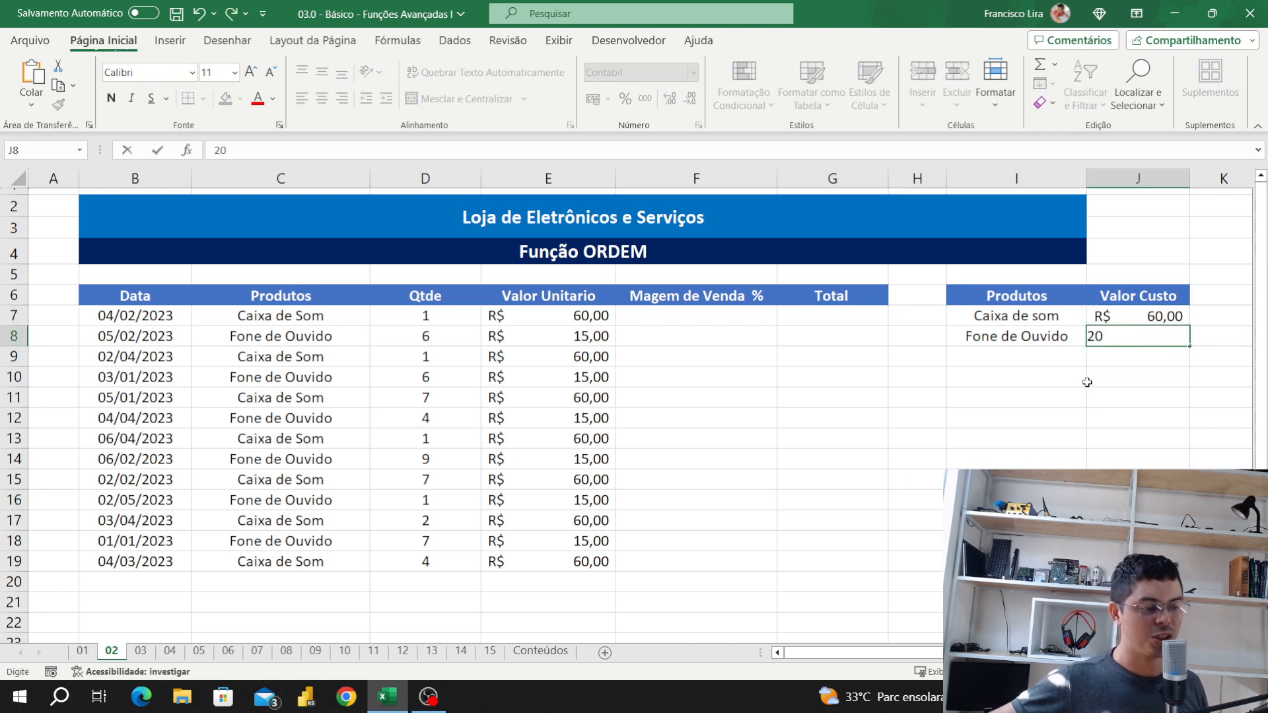
pyautogui.click(1017, 418)
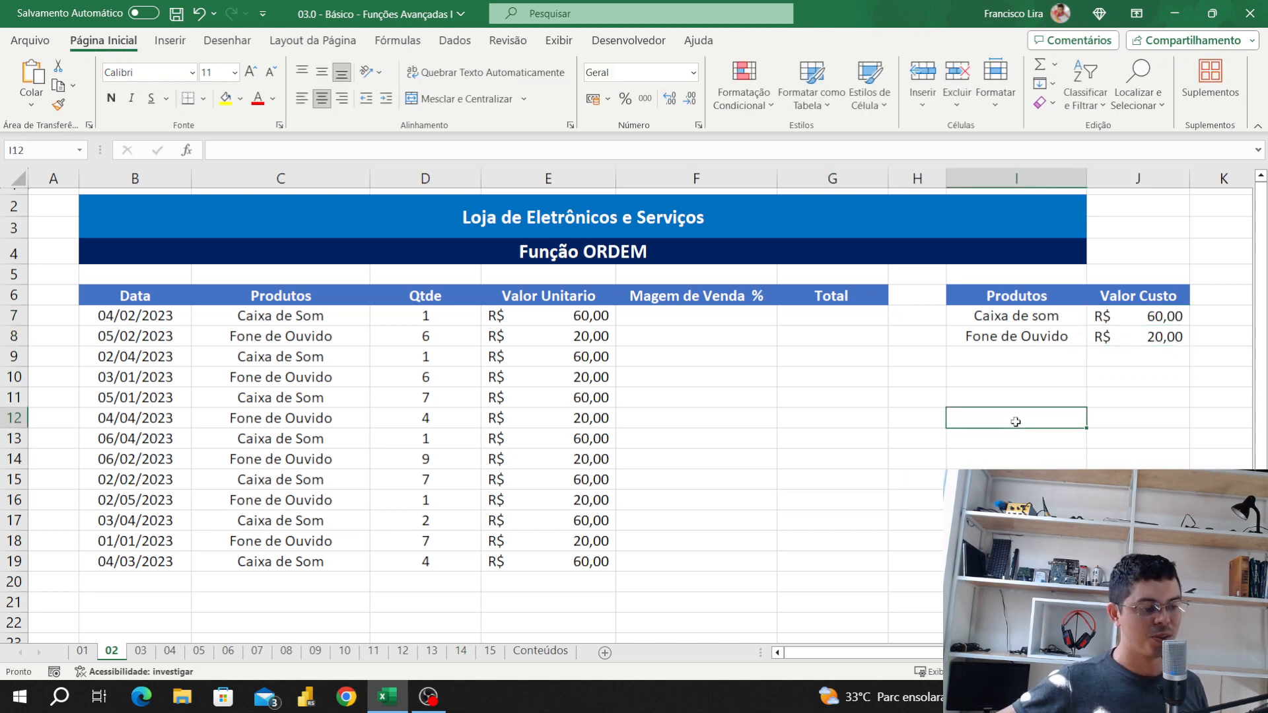
# Set the Valor Custo of Fone de Ouvido in J8 to 5 and of Caixa de som in J7 to 10
pyautogui.click(1144, 332)
pyautogui.write('5')
pyautogui.click(1225, 521)
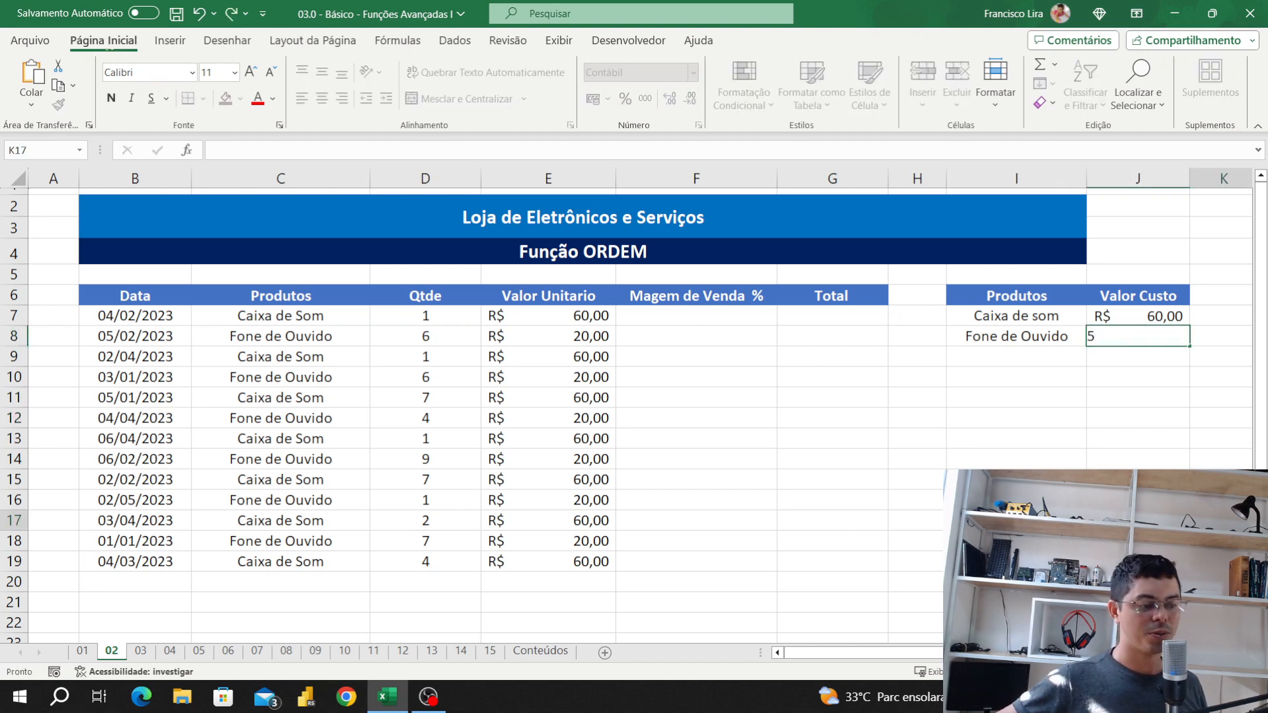
pyautogui.click(1170, 316)
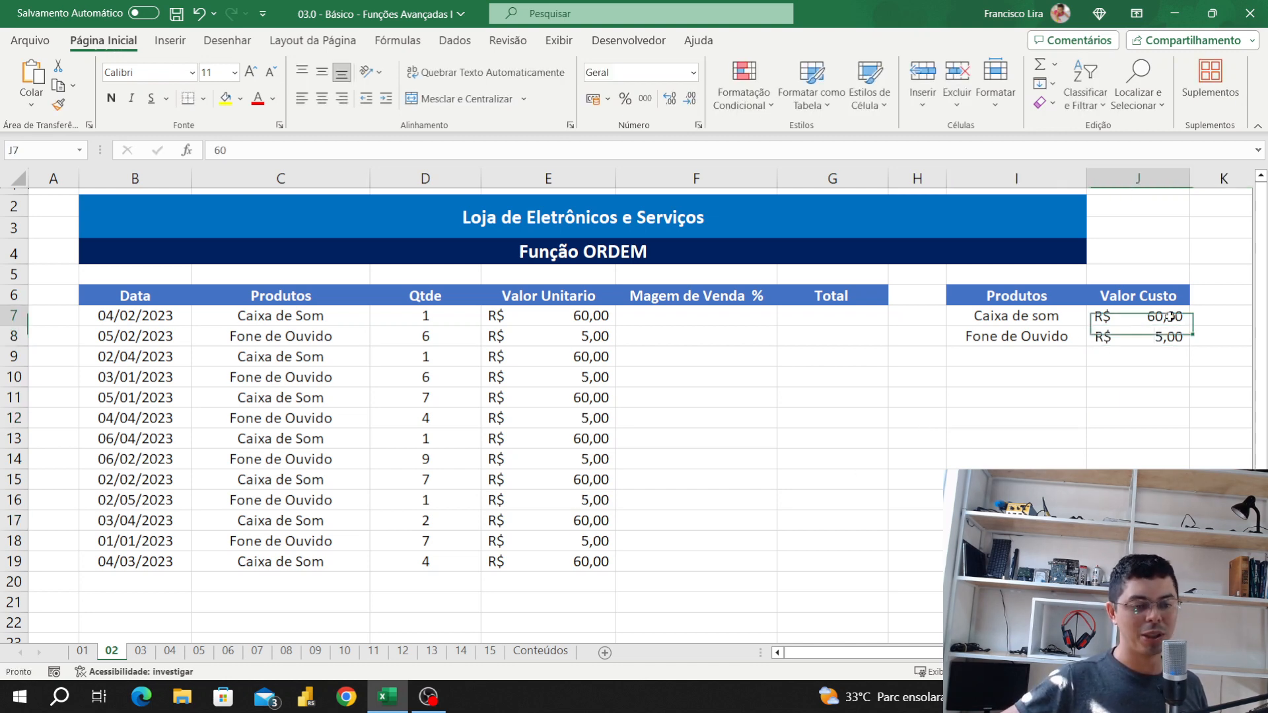
pyautogui.write('10')
pyautogui.click(996, 396)
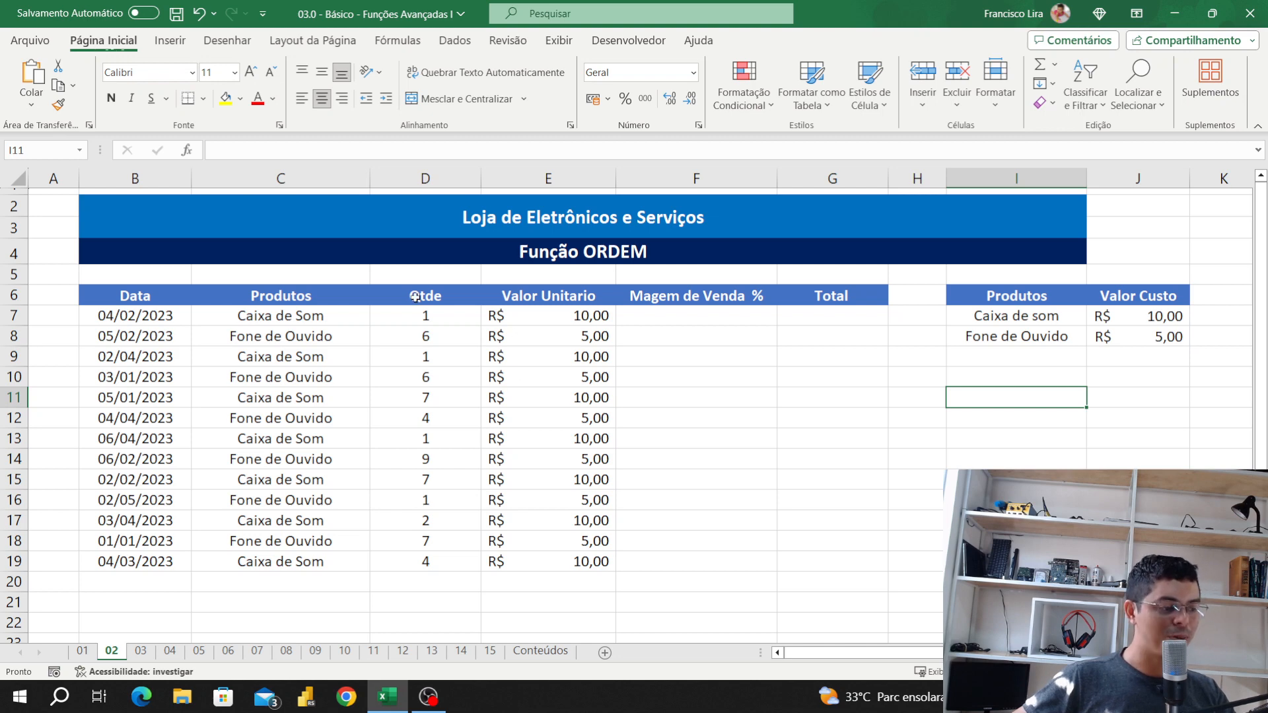
pyautogui.click(668, 313)
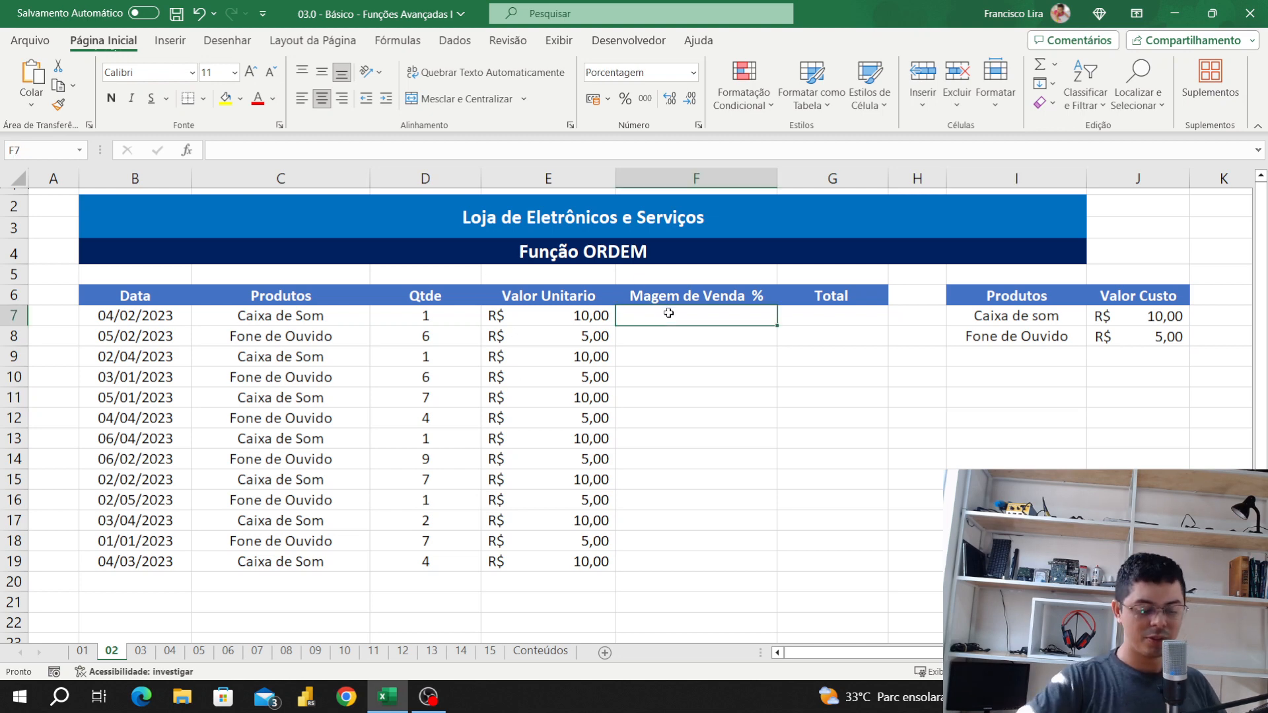
pyautogui.write('=')
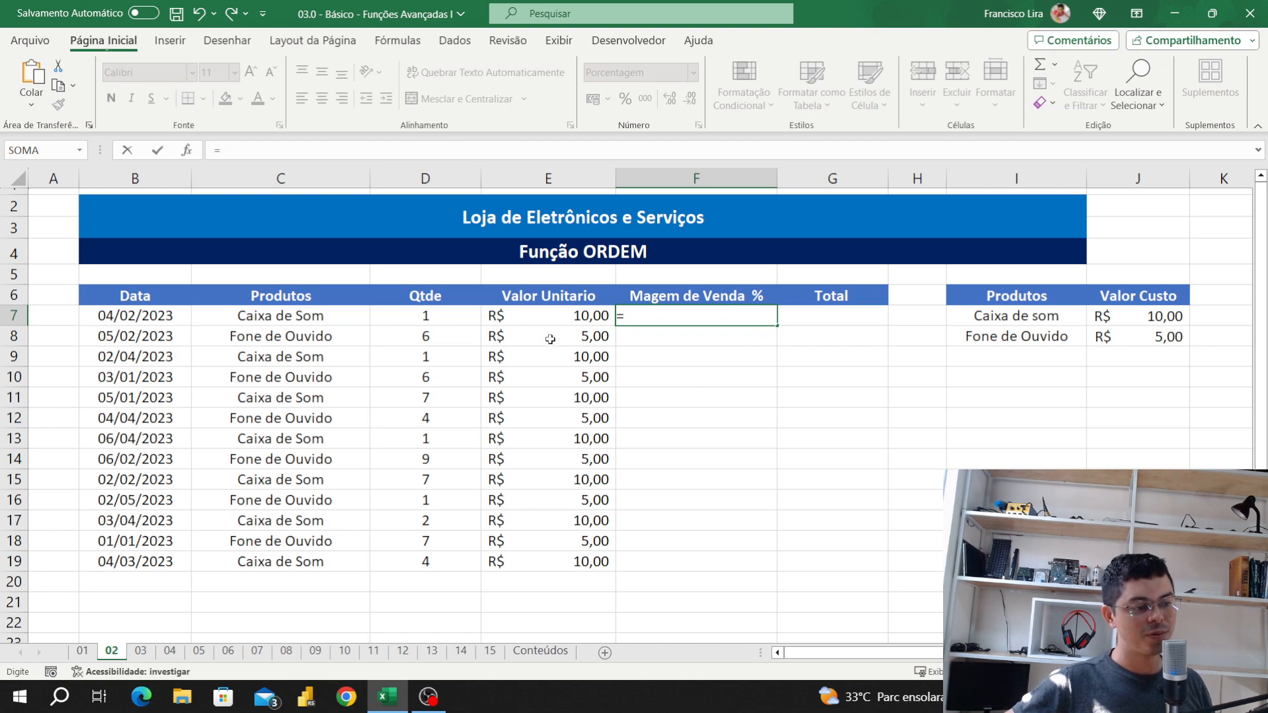
pyautogui.press('Escape')
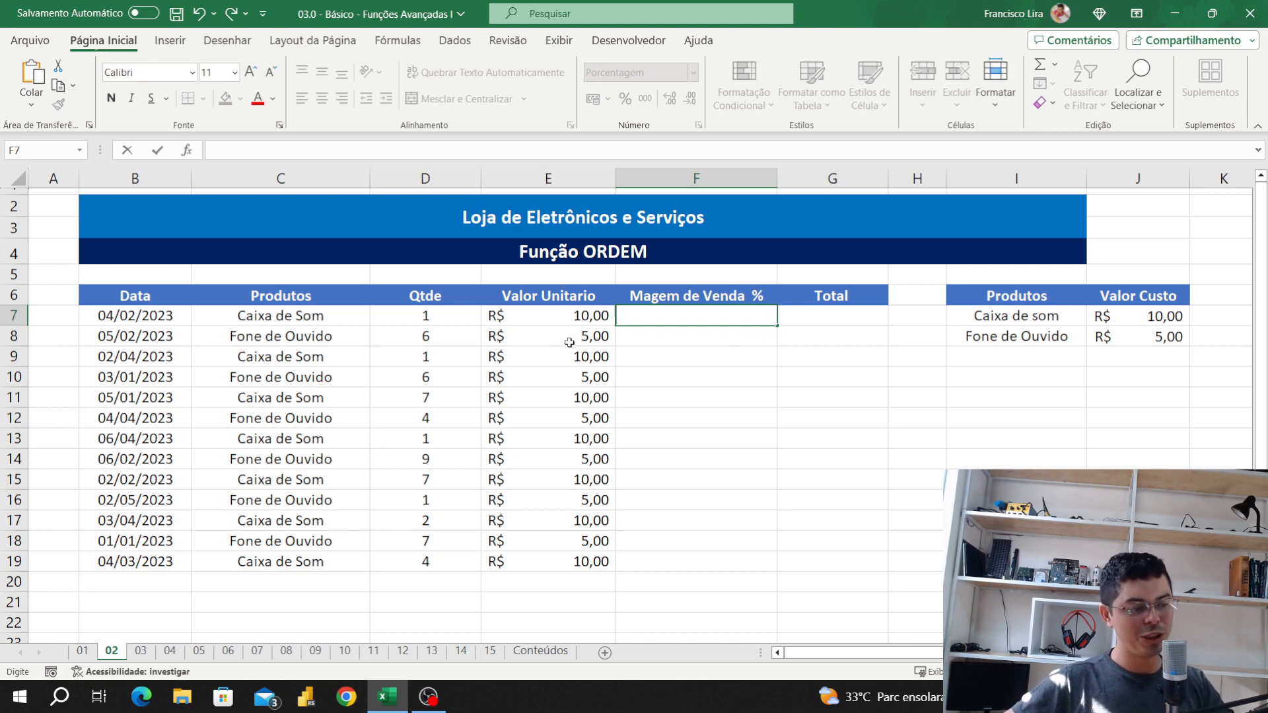
pyautogui.click(826, 314)
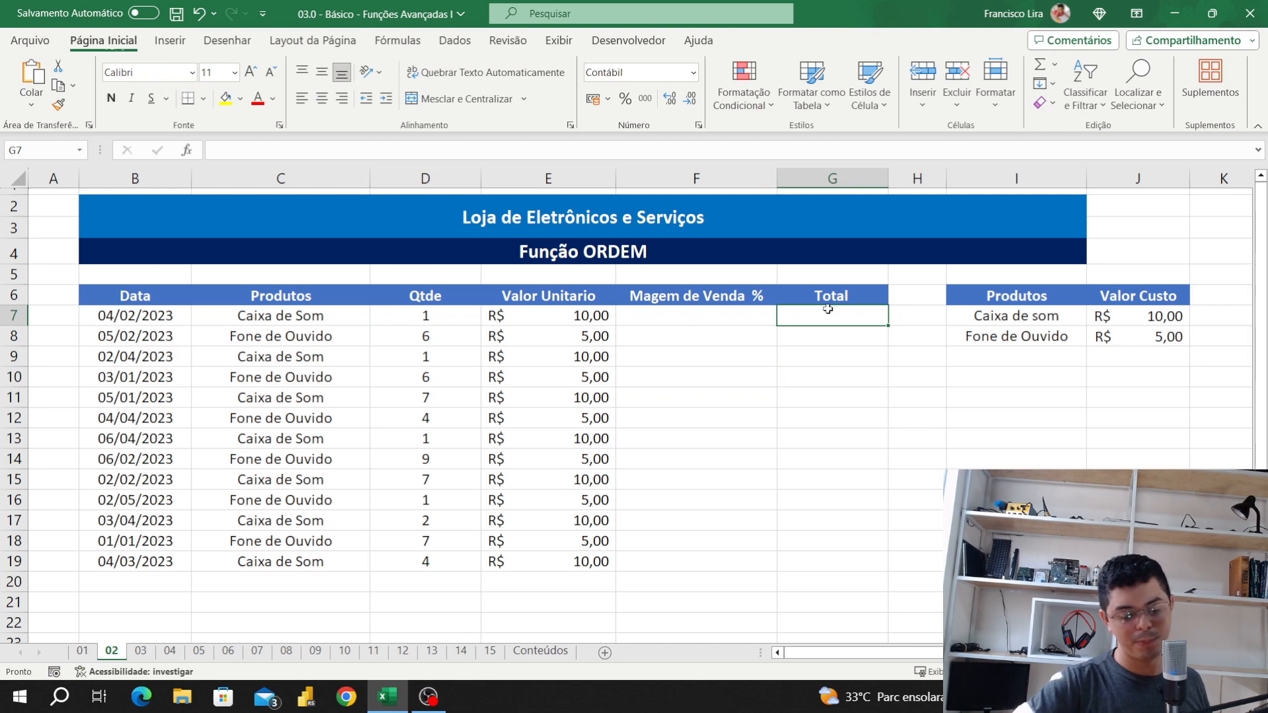
pyautogui.write('=')
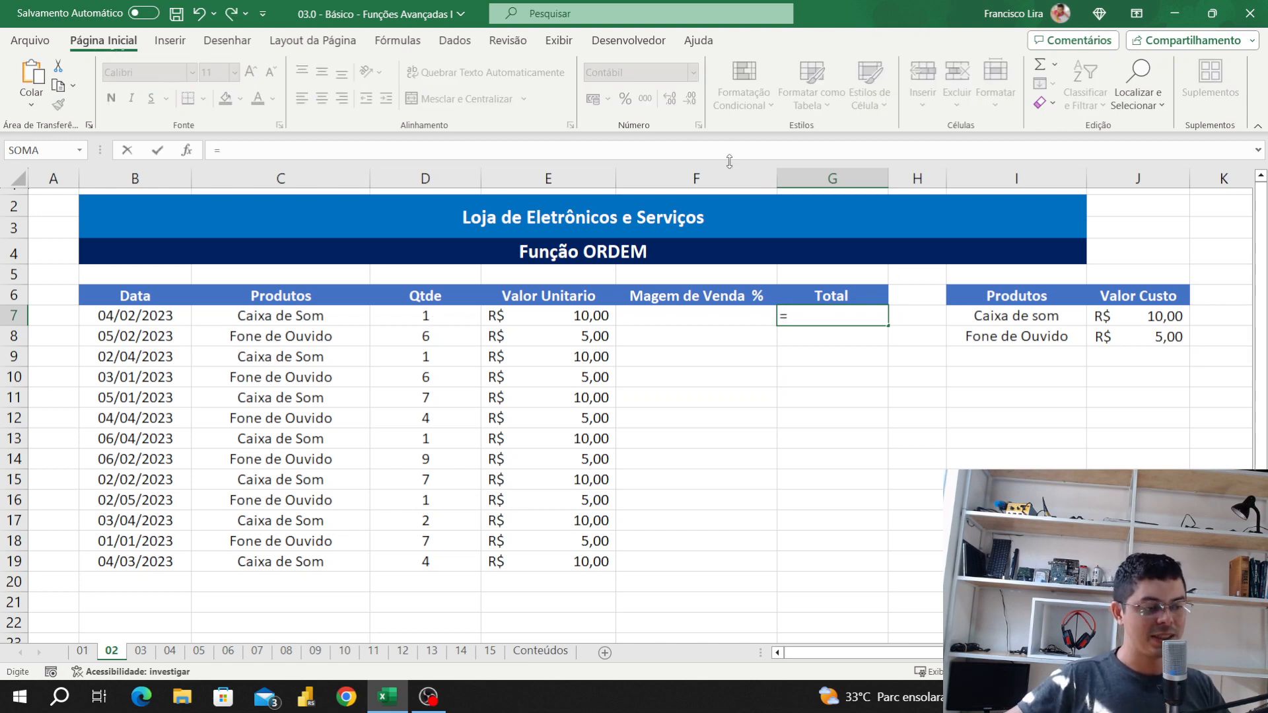
pyautogui.write('B:I')
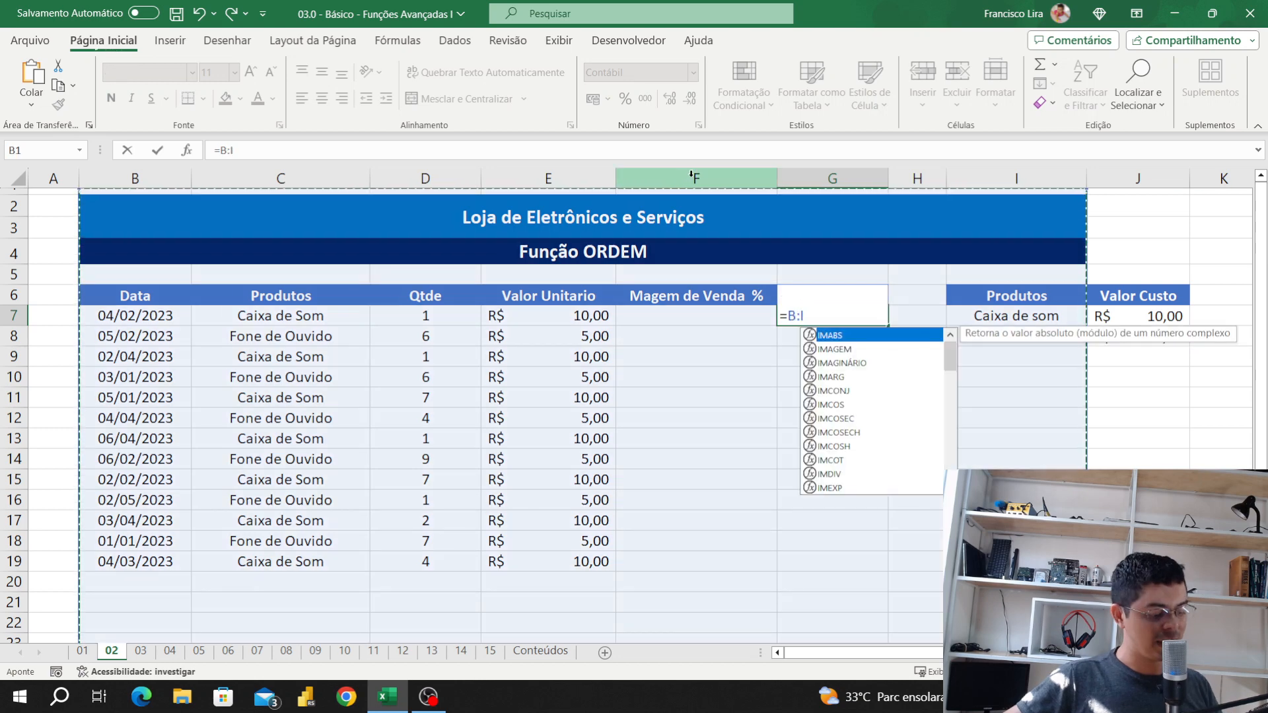
pyautogui.press('Escape')
pyautogui.press('Escape')
pyautogui.click(733, 416)
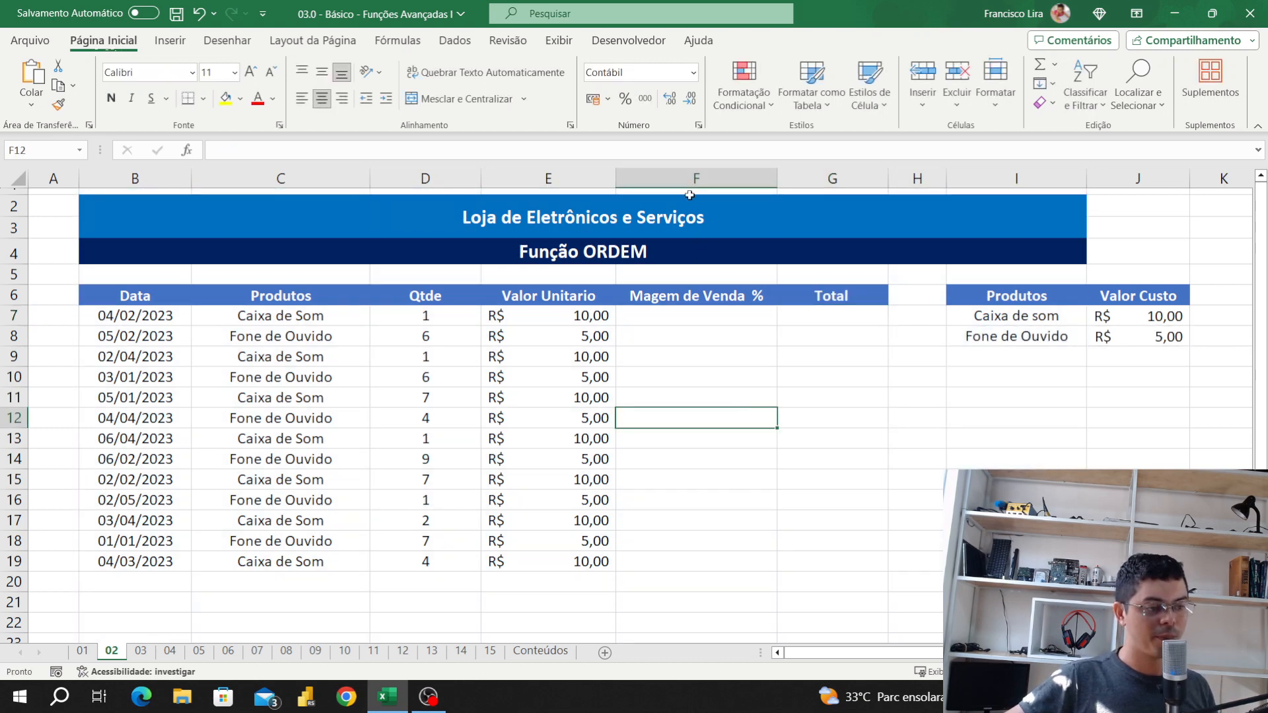
# Delete the entire Magem de Venda % column from the sales sheet
pyautogui.click(691, 180)
pyautogui.rightClick(698, 181)
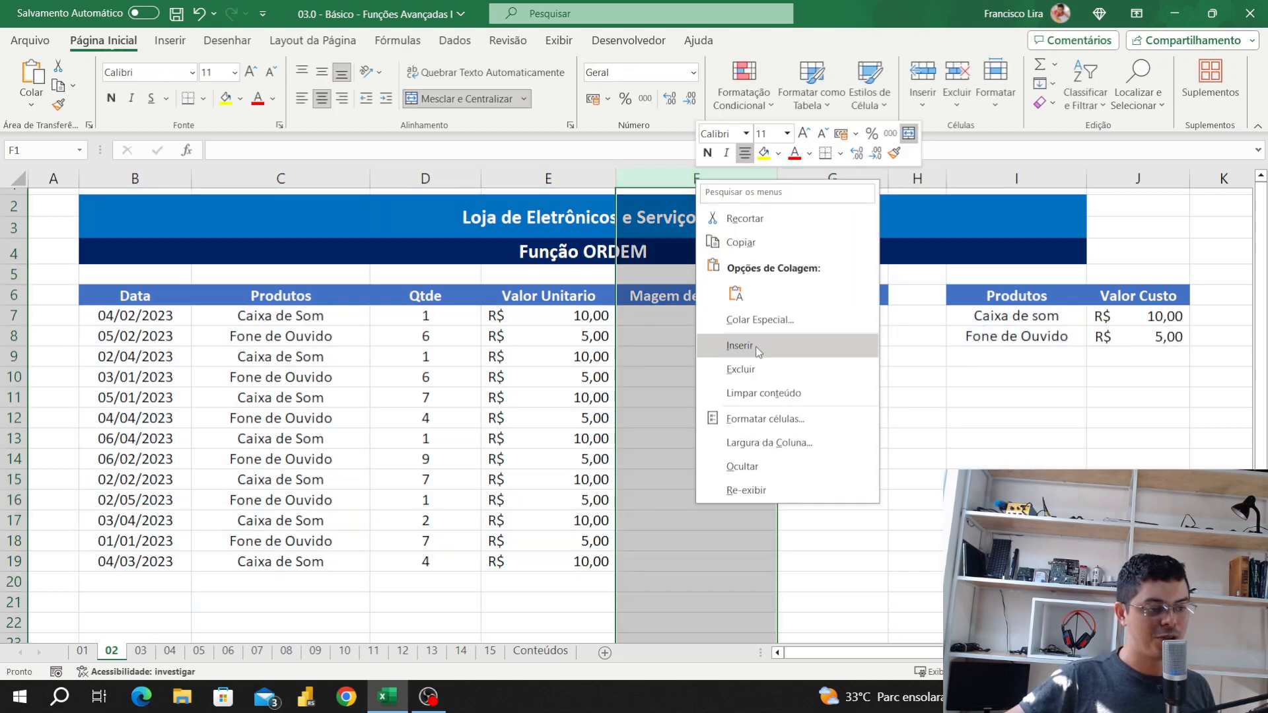
pyautogui.click(743, 370)
pyautogui.click(714, 350)
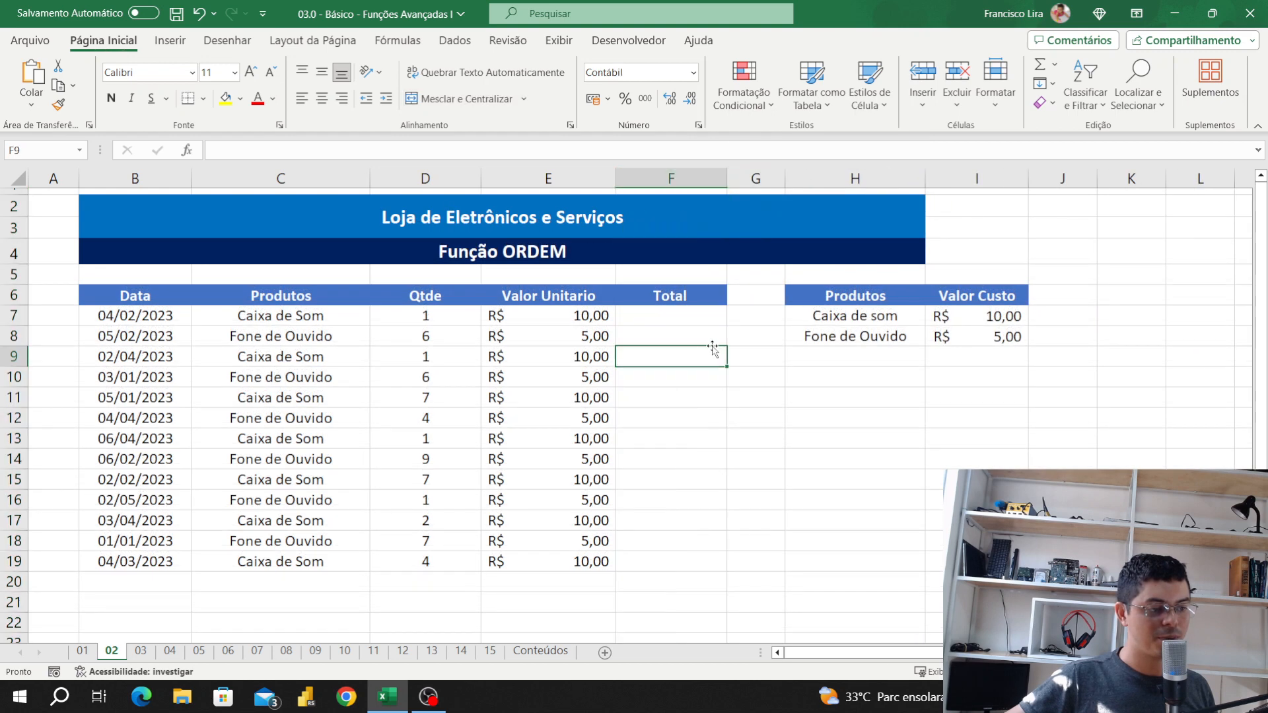
# Enter =D7*E7 in F7 to calculate the first row's Total from Qtde and Valor Unitario
pyautogui.click(687, 314)
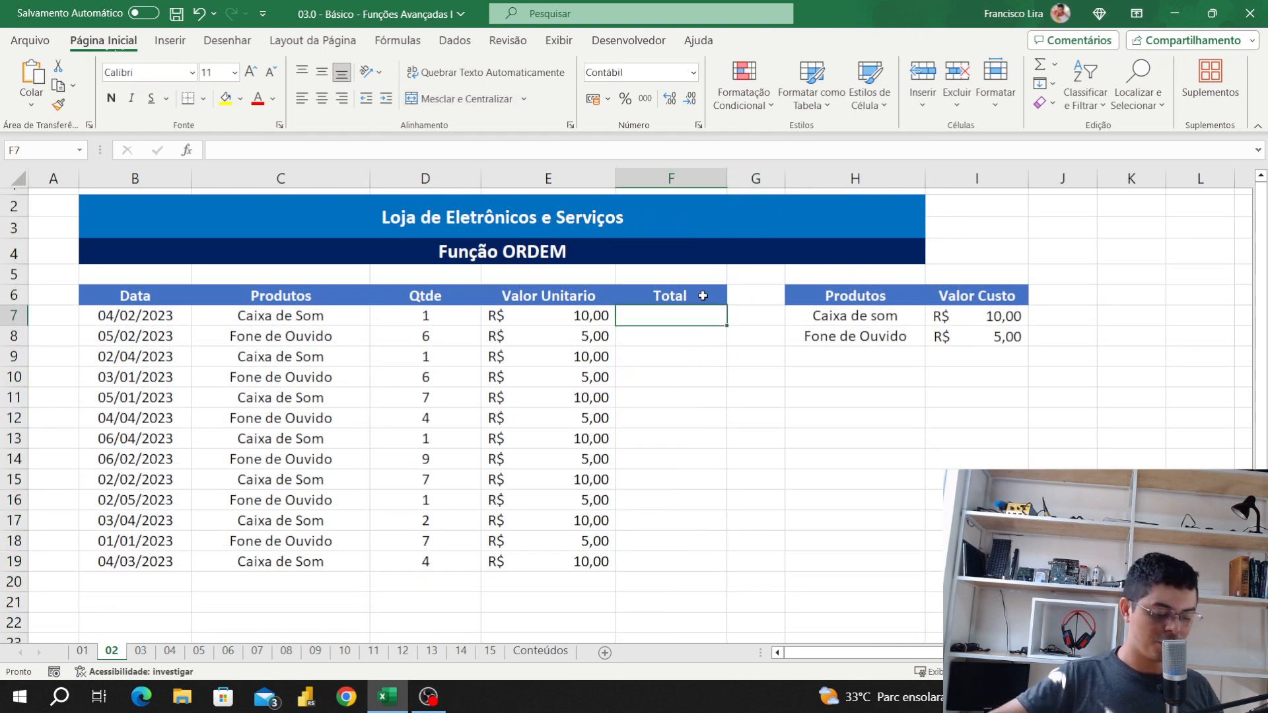
pyautogui.write('=')
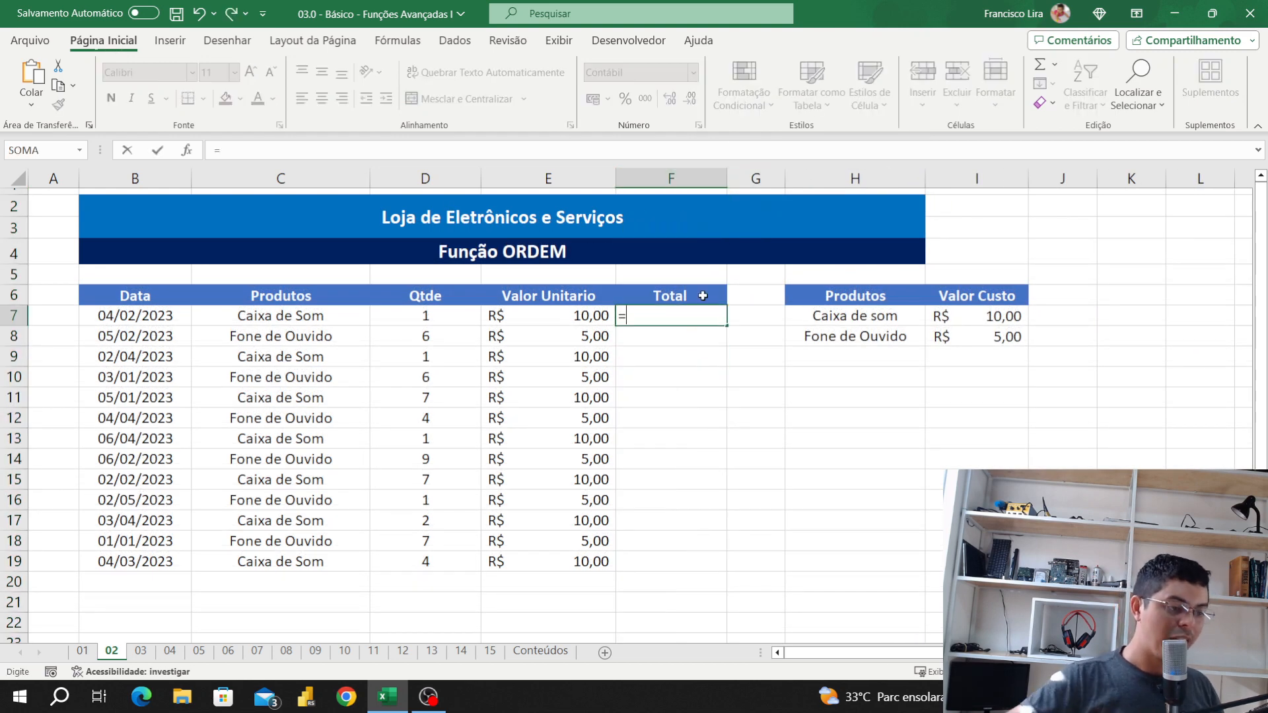
pyautogui.click(411, 323)
pyautogui.write('*')
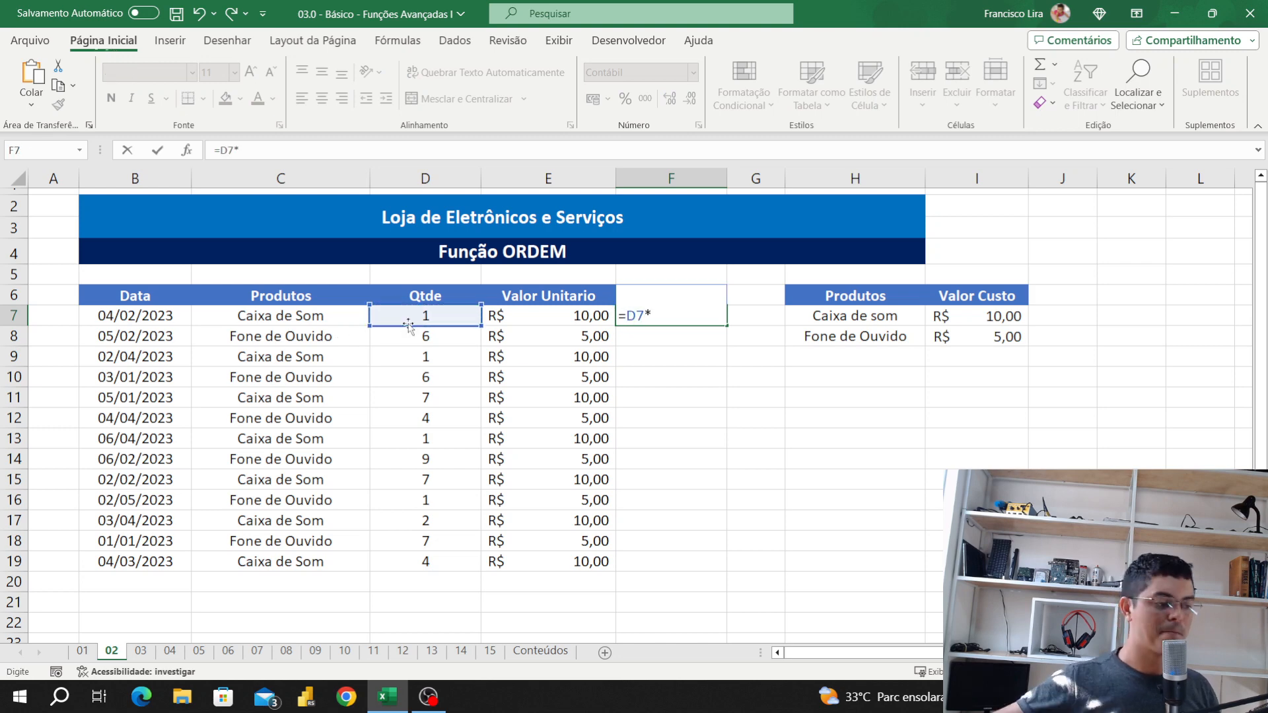
pyautogui.click(509, 315)
pyautogui.press('Return')
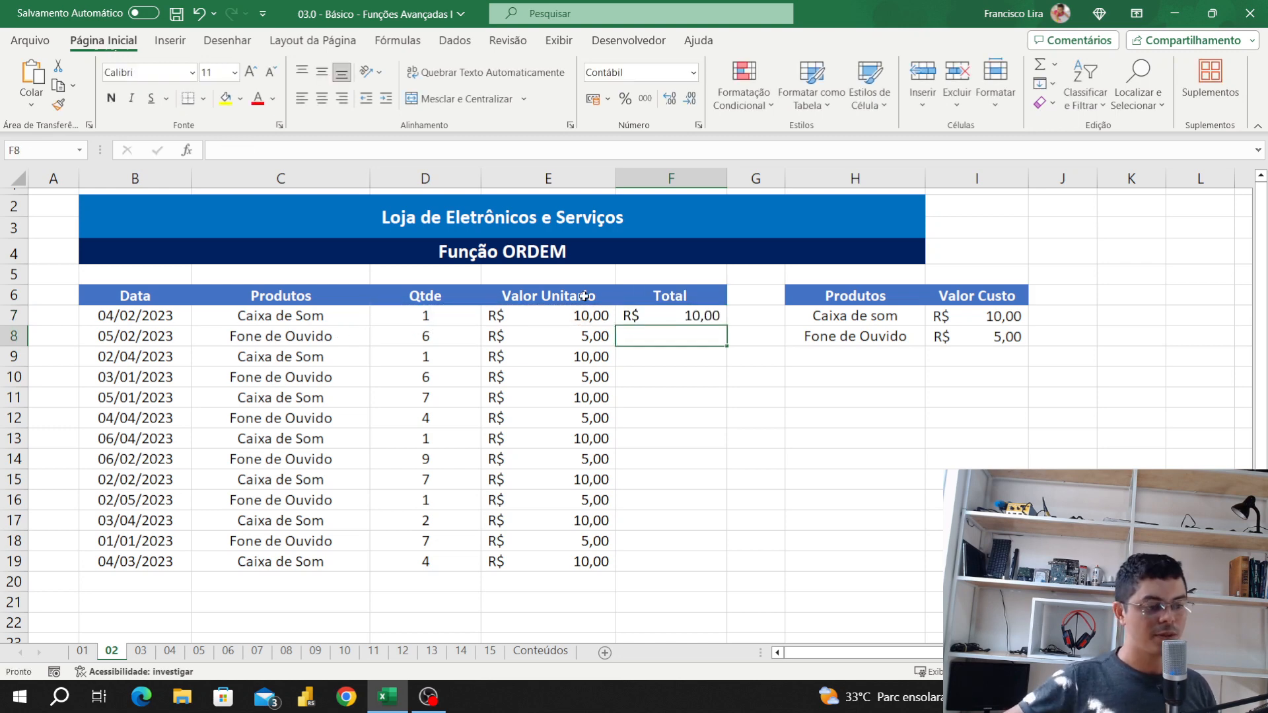
# Fill the Total formula from F7 down through F19 for every sales row
pyautogui.click(653, 315)
pyautogui.doubleClick(727, 326)
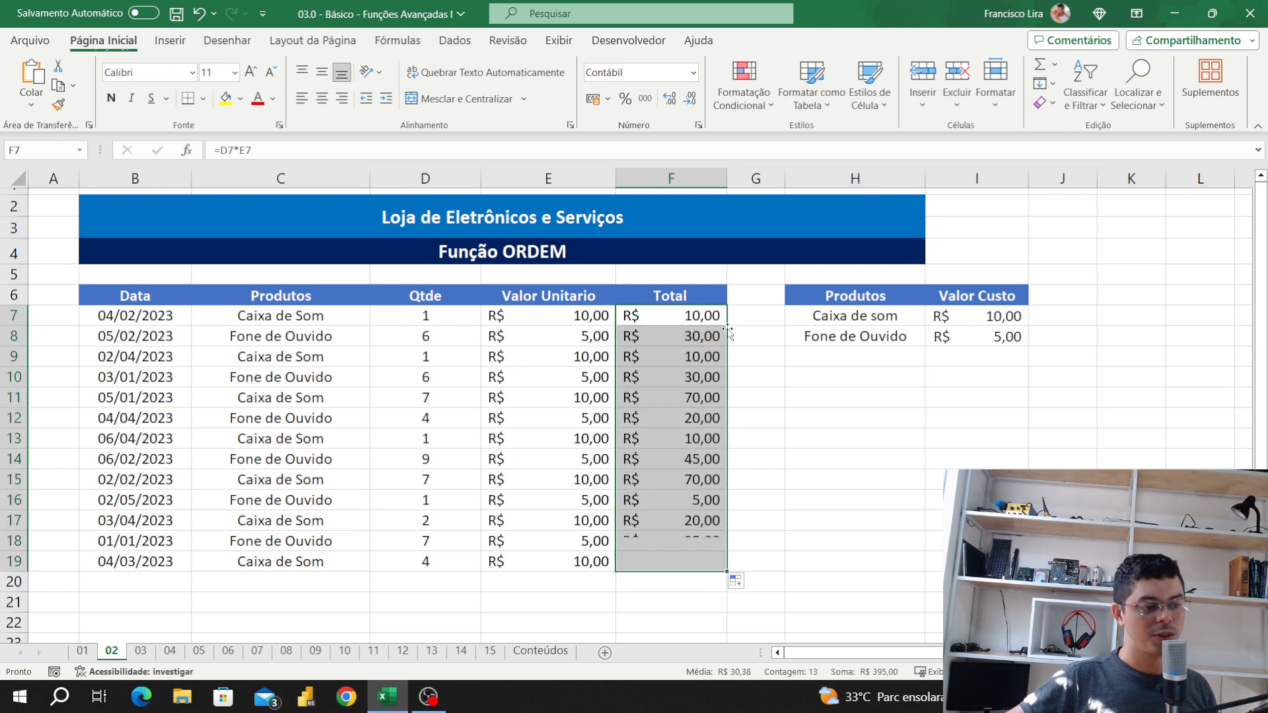
pyautogui.moveTo(798, 422); pyautogui.dragTo(798, 440)
pyautogui.doubleClick(799, 440)
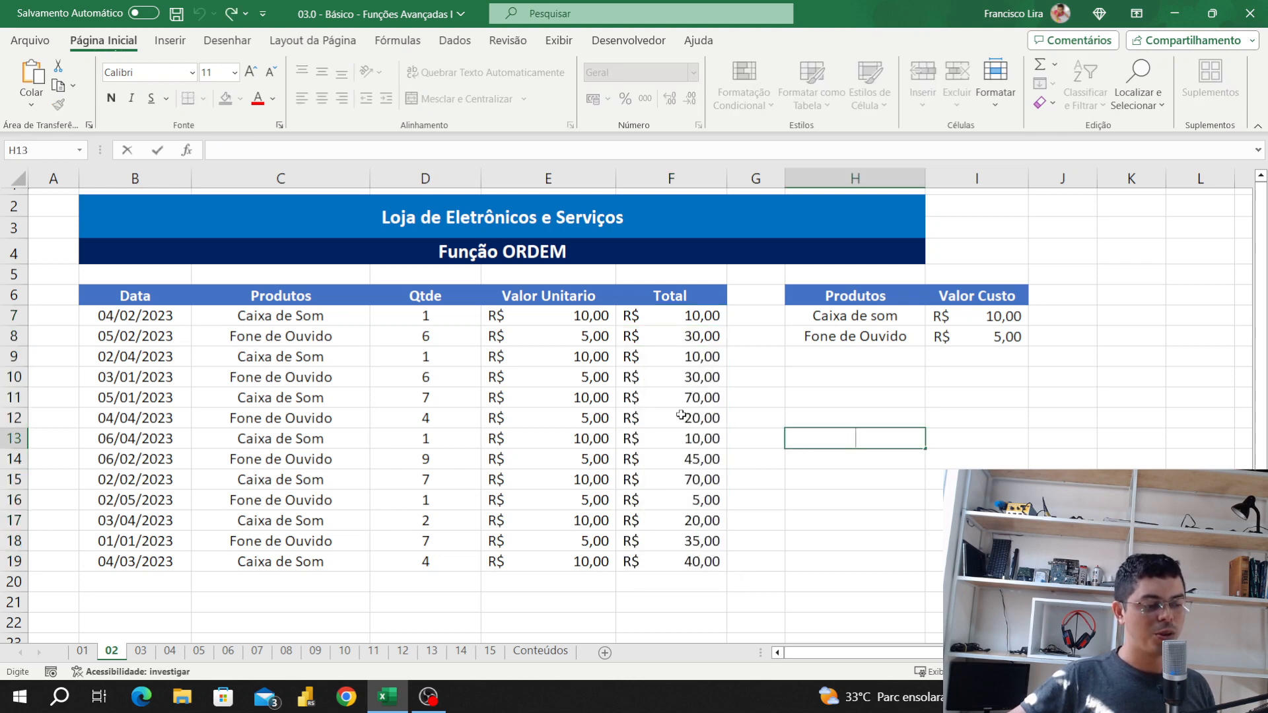
# Set the Valor Custo of Caixa de som in I7 to 15
pyautogui.click(986, 314)
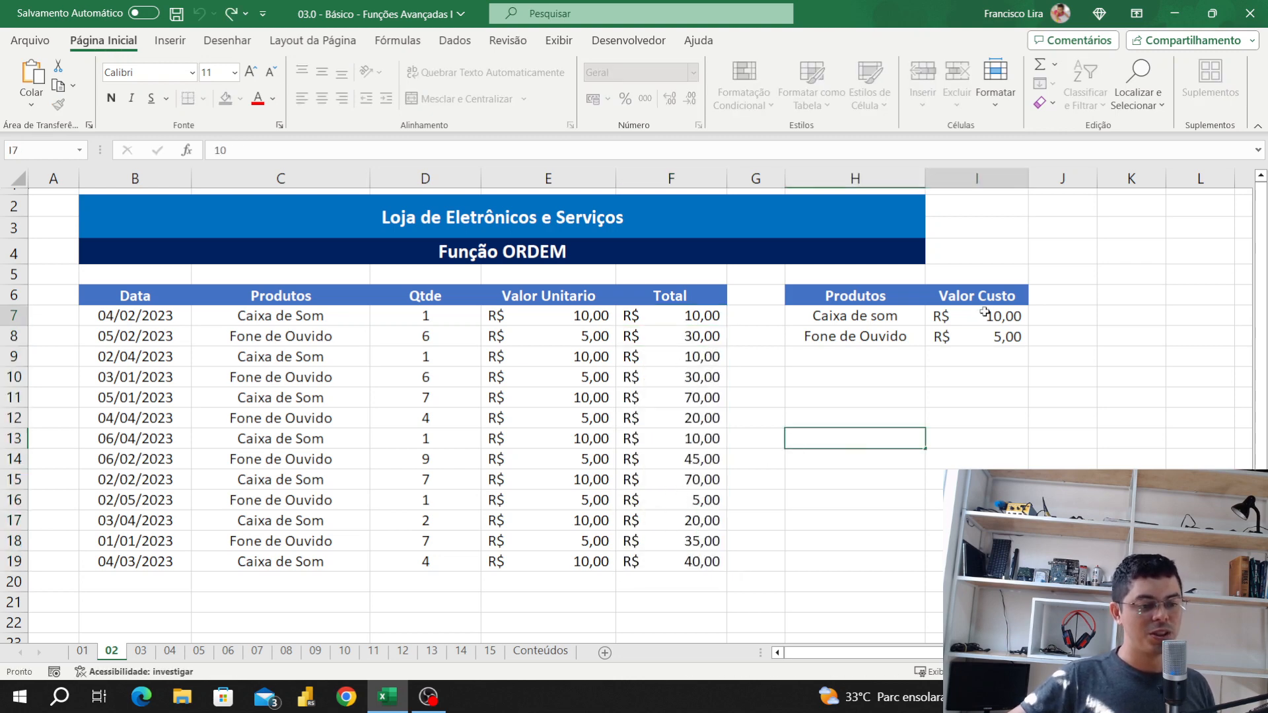
pyautogui.write('15')
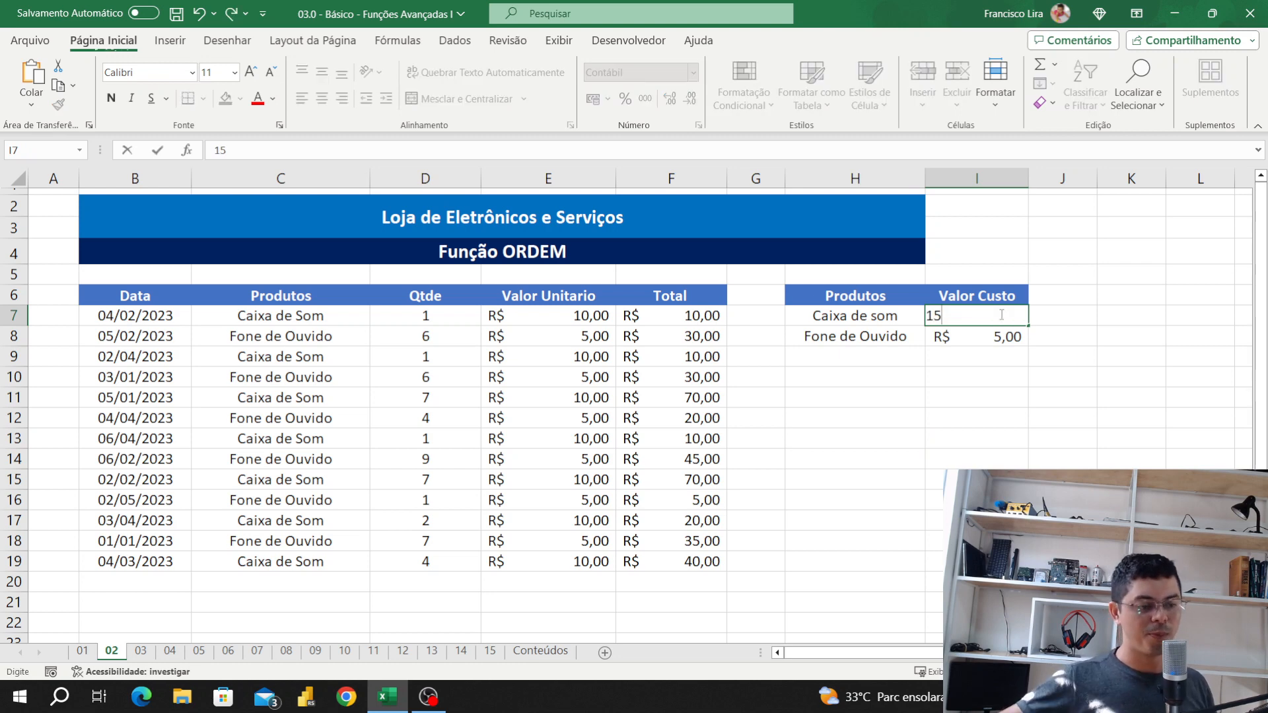
pyautogui.click(843, 417)
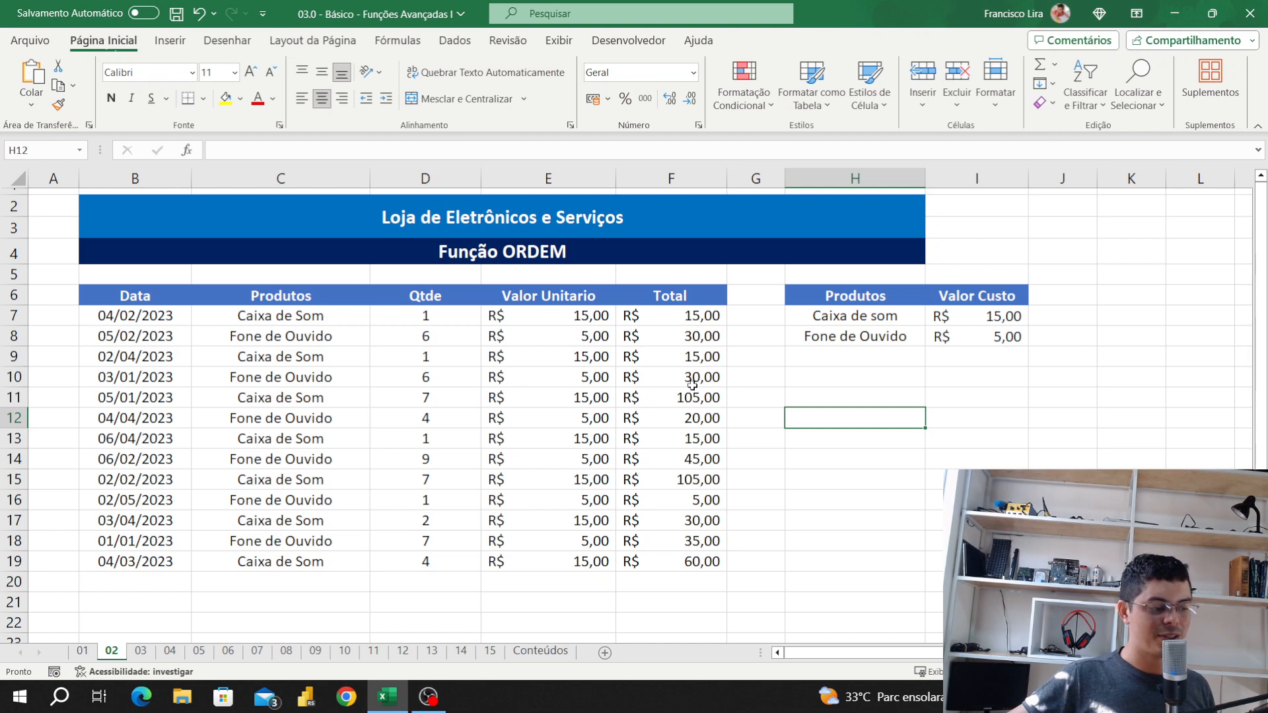
# Review the sales table and inspect the PROCV formula in E7 without changing it
pyautogui.scroll(-2, 817, 416)
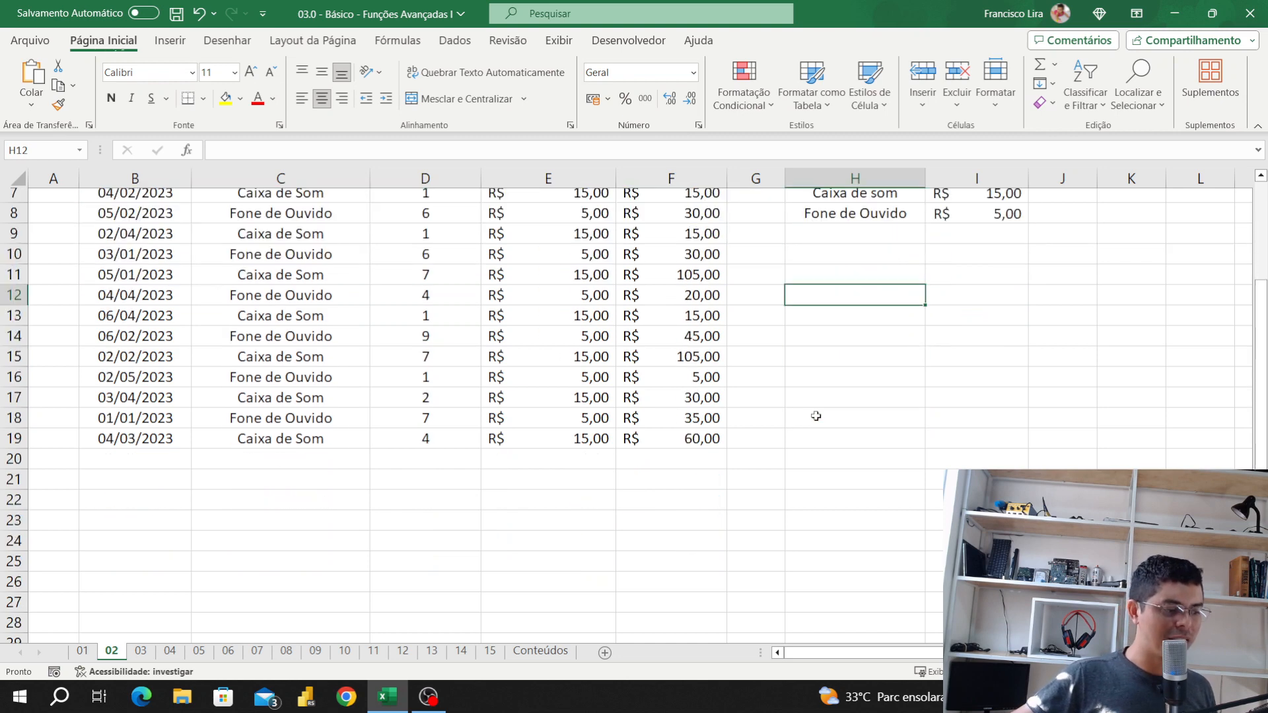
pyautogui.scroll(2, 816, 416)
pyautogui.click(512, 319)
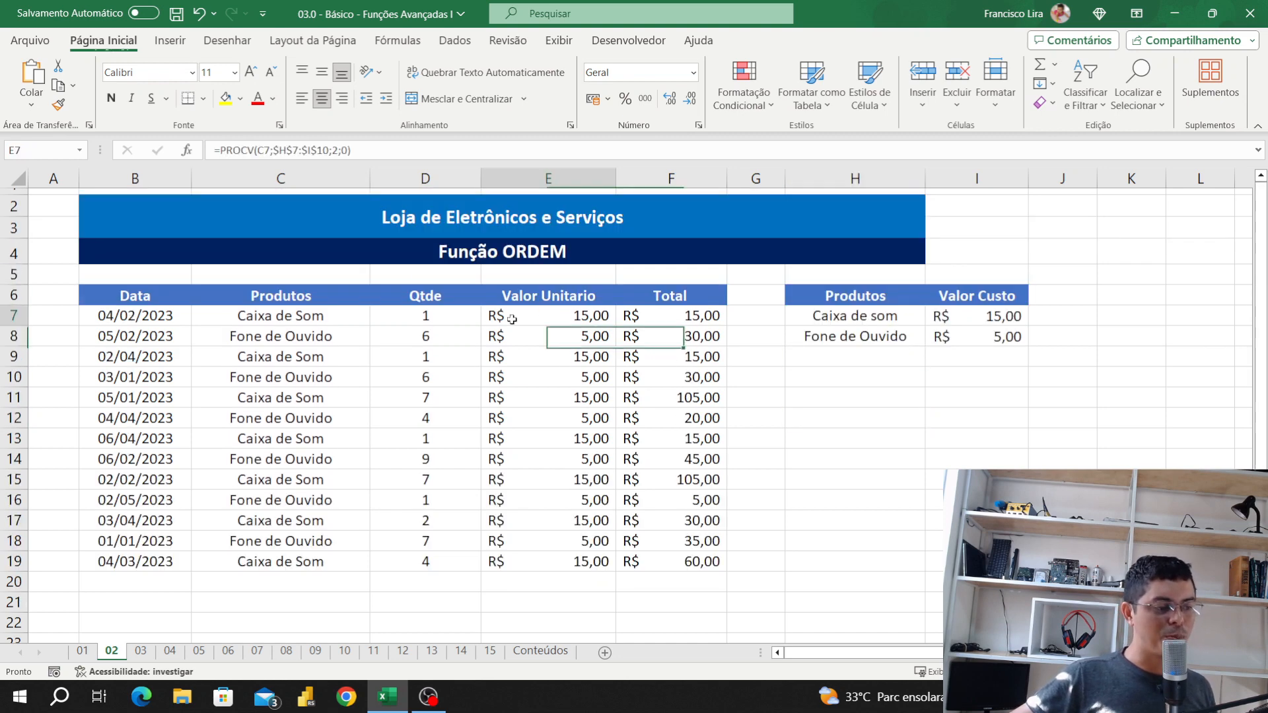
pyautogui.doubleClick(512, 319)
pyautogui.press('Escape')
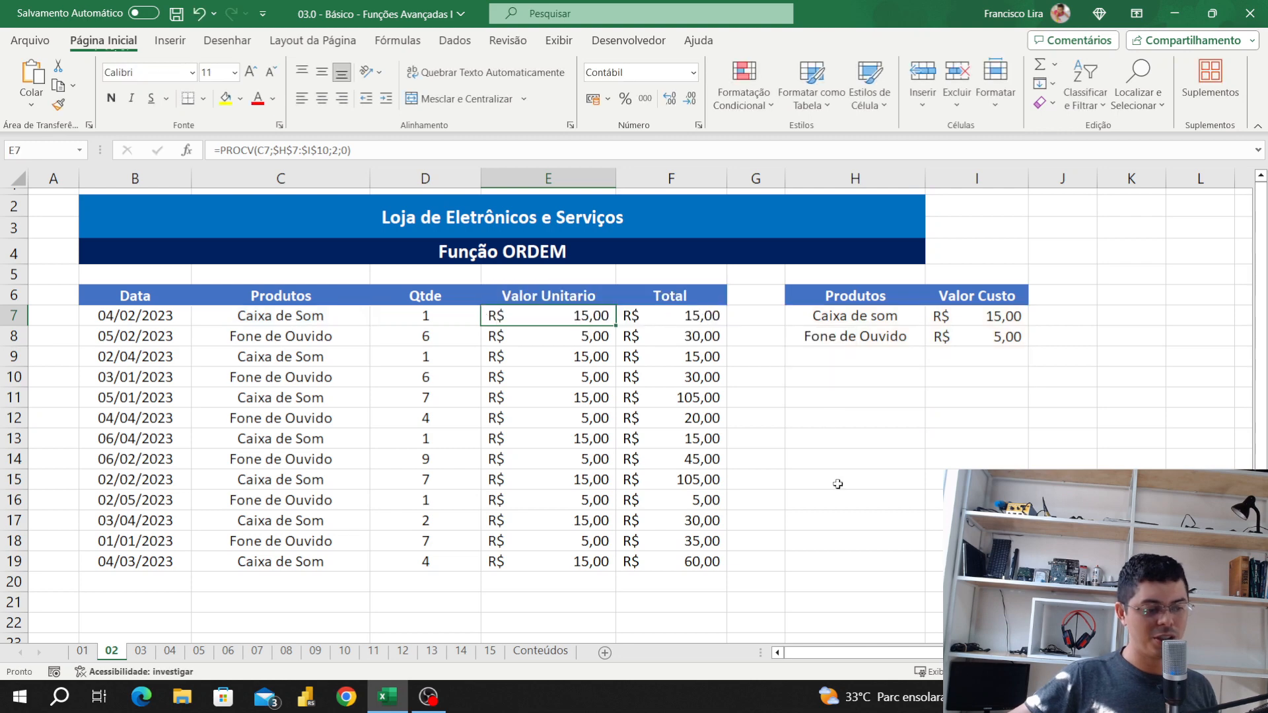
# Start a practice PROCV formula in the empty cell H12, below the product cost table
pyautogui.doubleClick(870, 423)
pyautogui.write('=')
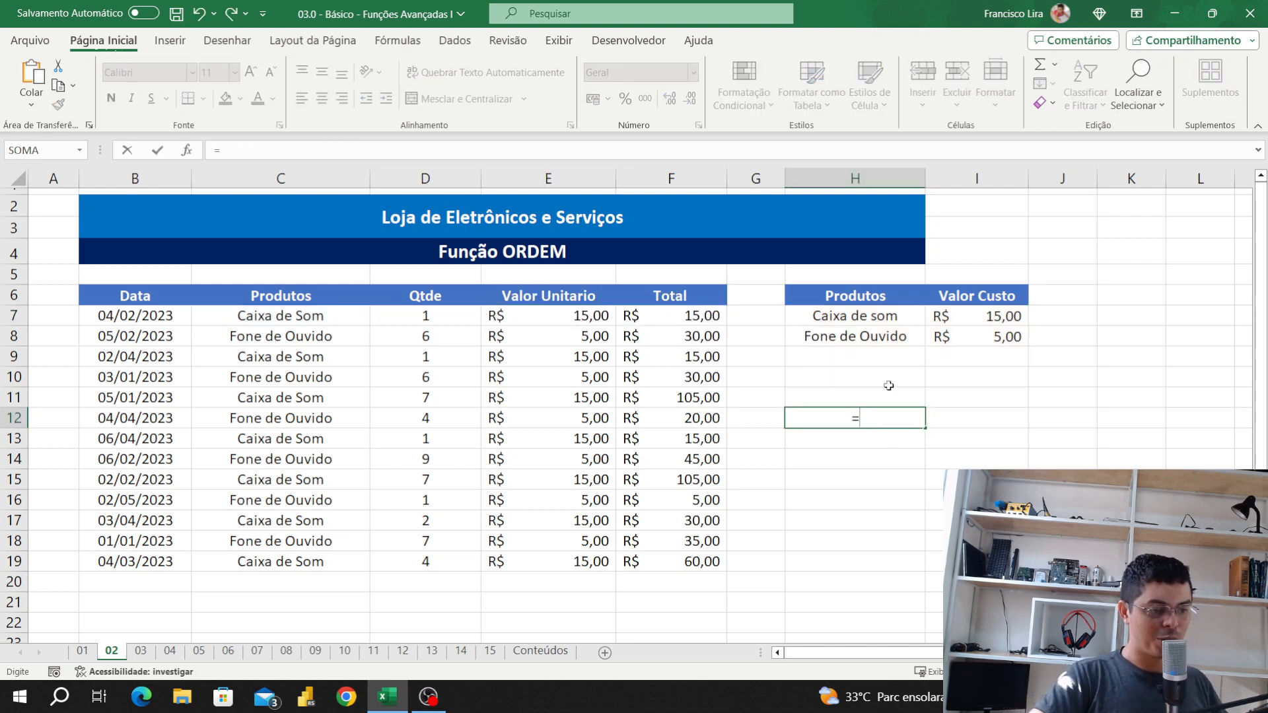
pyautogui.write('pro')
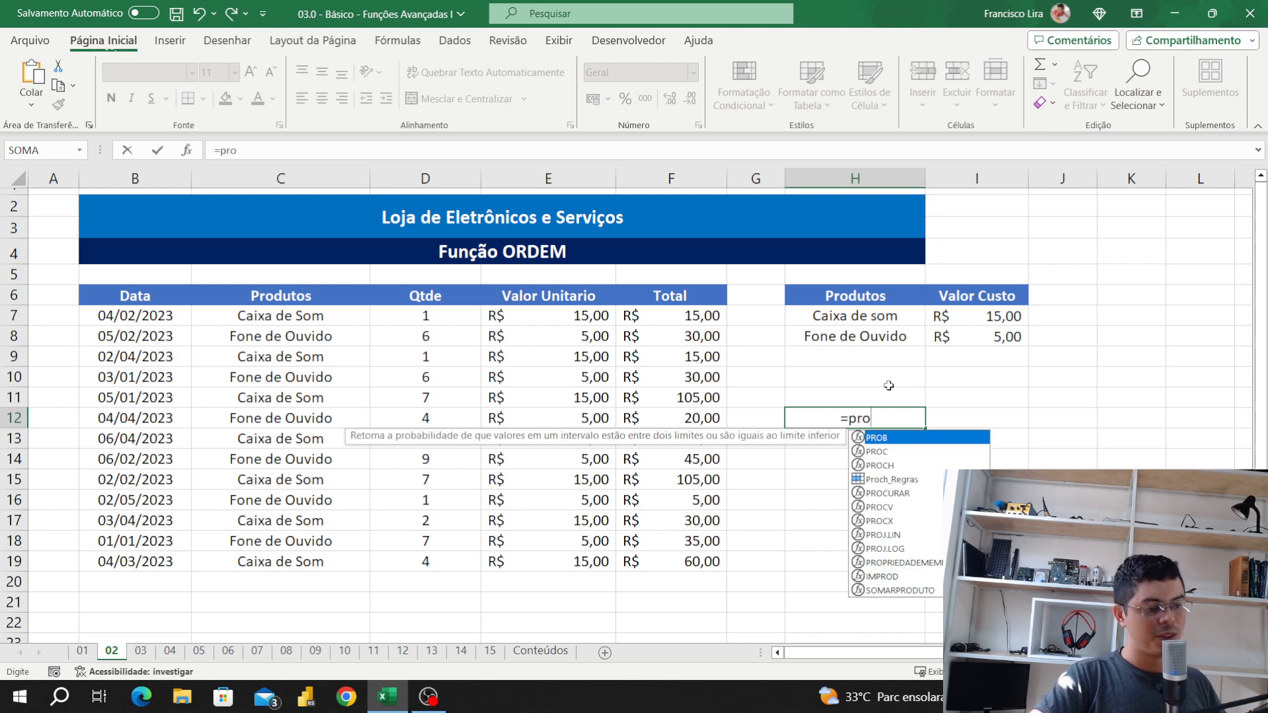
pyautogui.press('BackSpace')
pyautogui.press('BackSpace')
pyautogui.press('BackSpace')
pyautogui.write('prc')
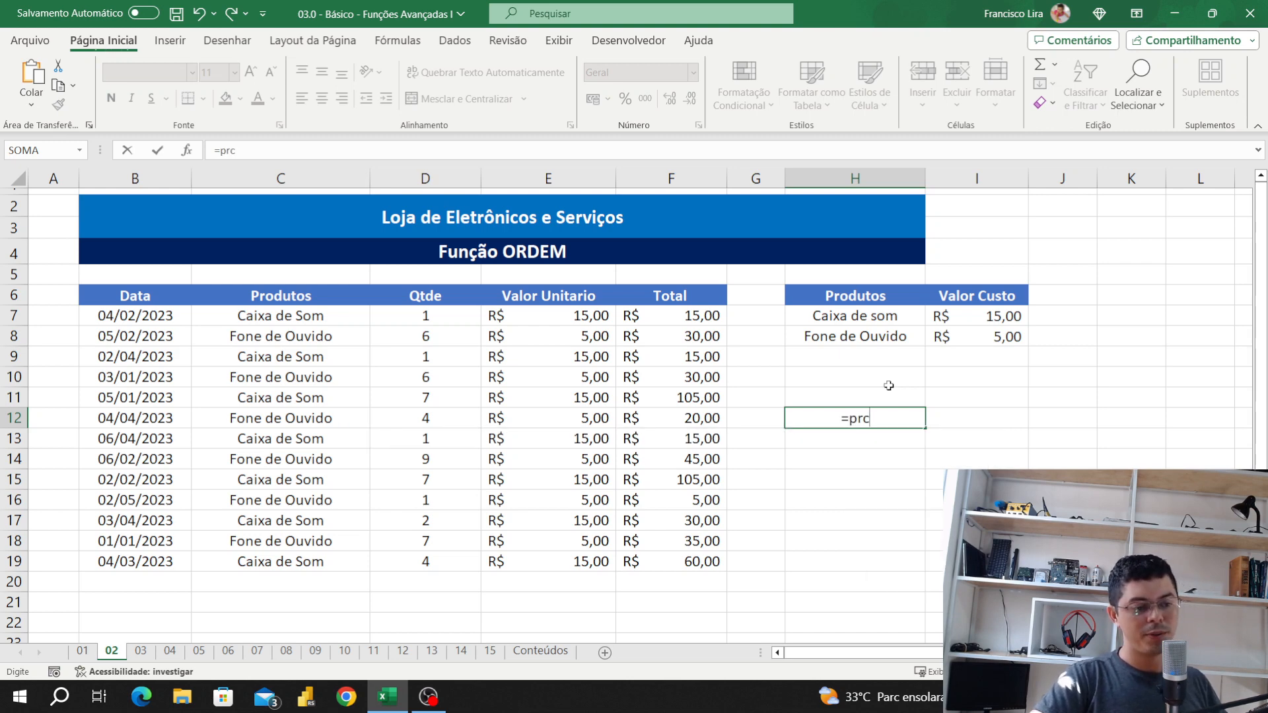
pyautogui.press('BackSpace')
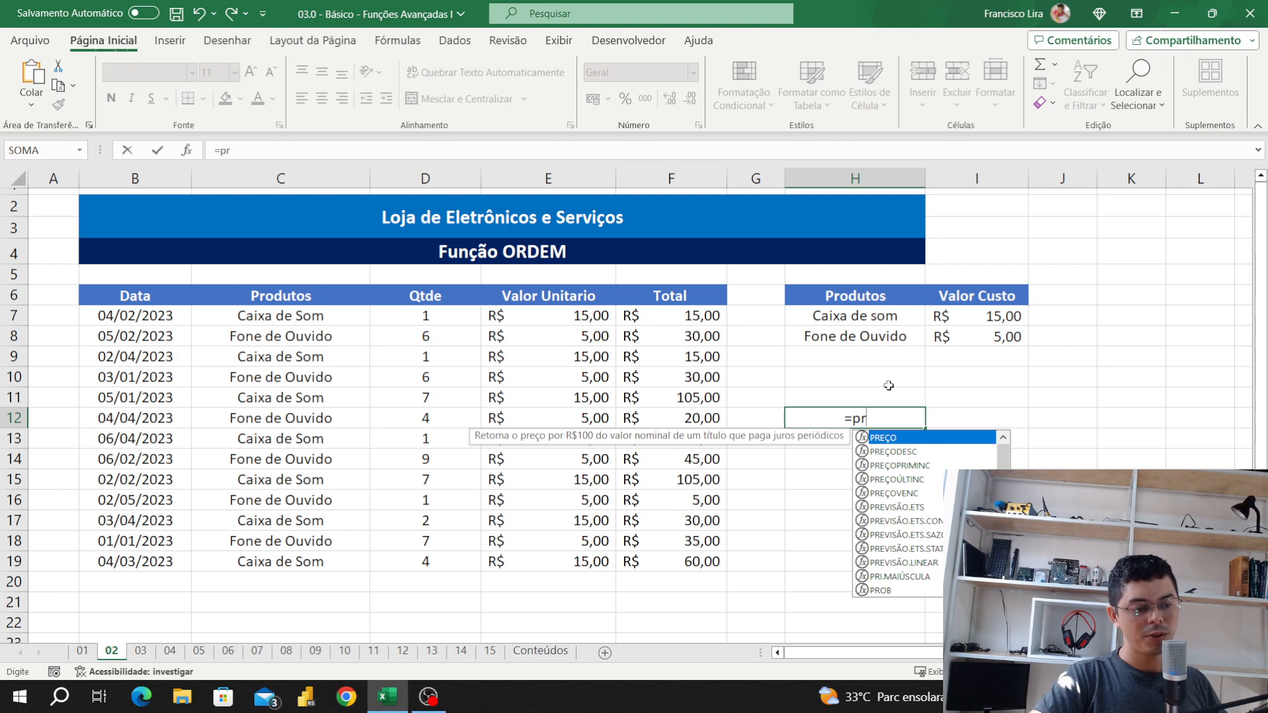
pyautogui.press('BackSpace')
pyautogui.press('BackSpace')
pyautogui.write('procv')
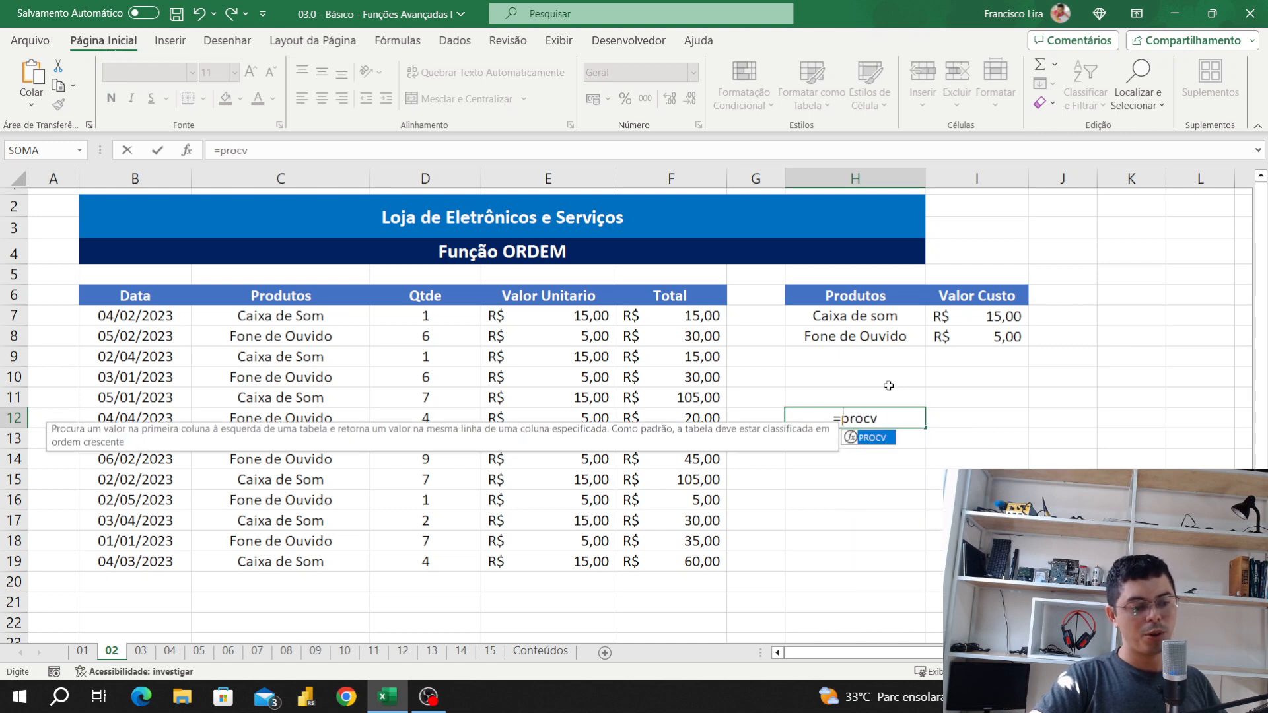
pyautogui.press('Tab')
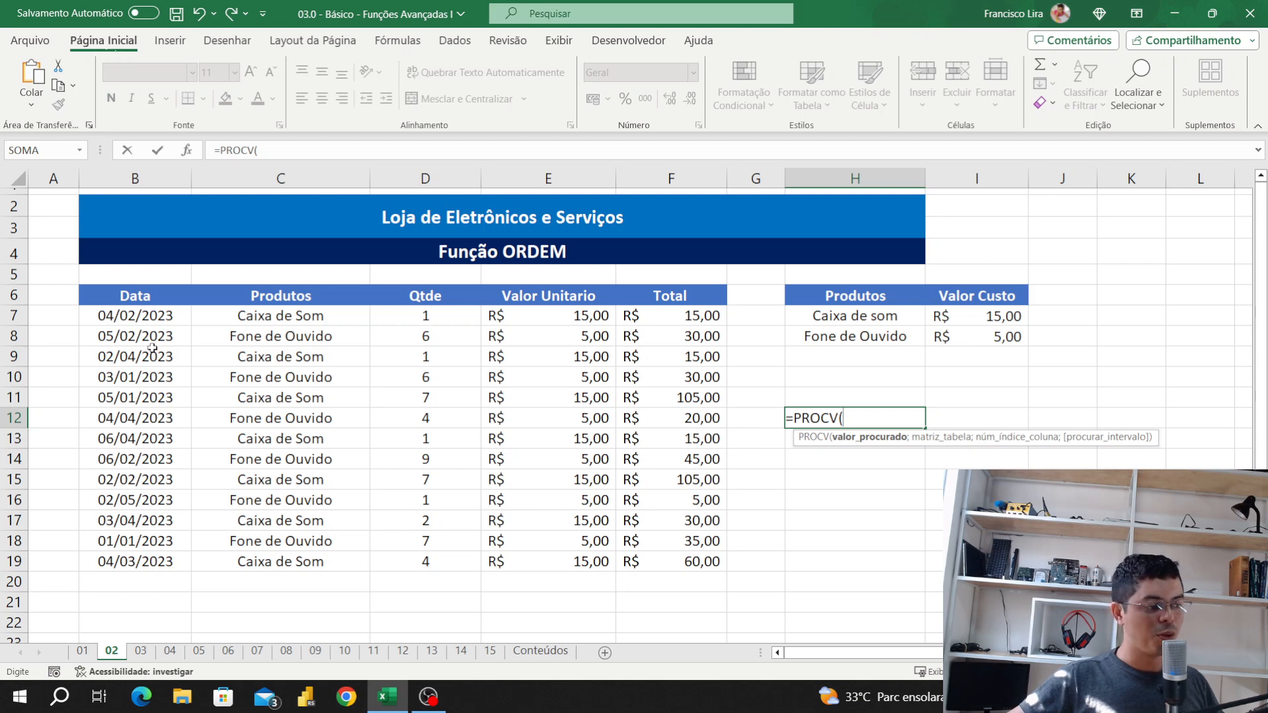
# Give the H12 PROCV formula C10 as lookup value and the absolute range $H$7:$I$8 as table
pyautogui.click(291, 378)
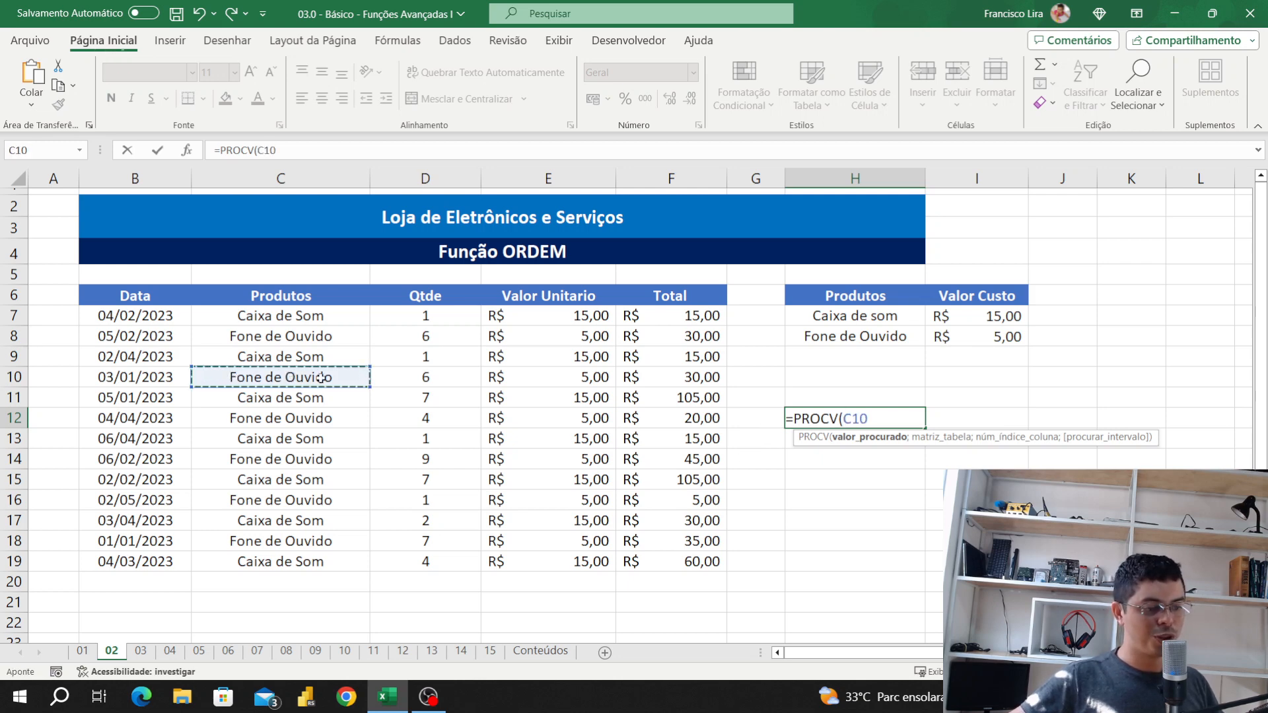
pyautogui.write(';')
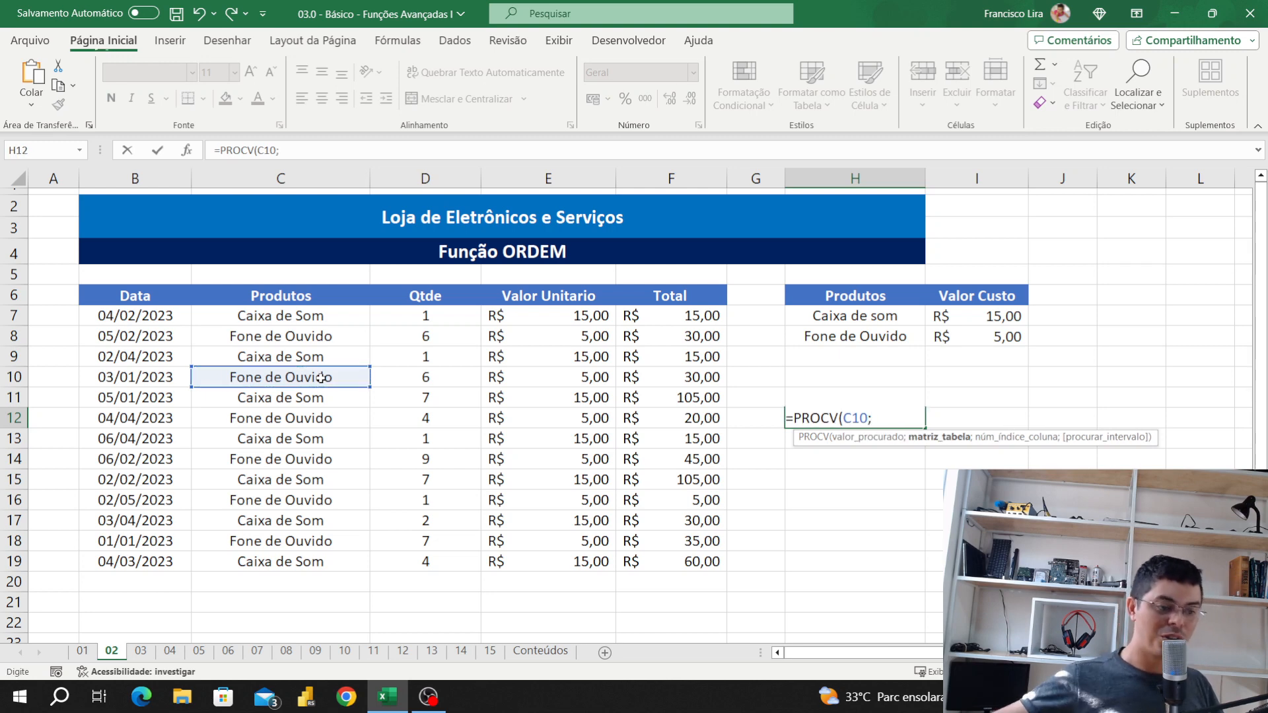
pyautogui.moveTo(829, 316); pyautogui.dragTo(990, 332)
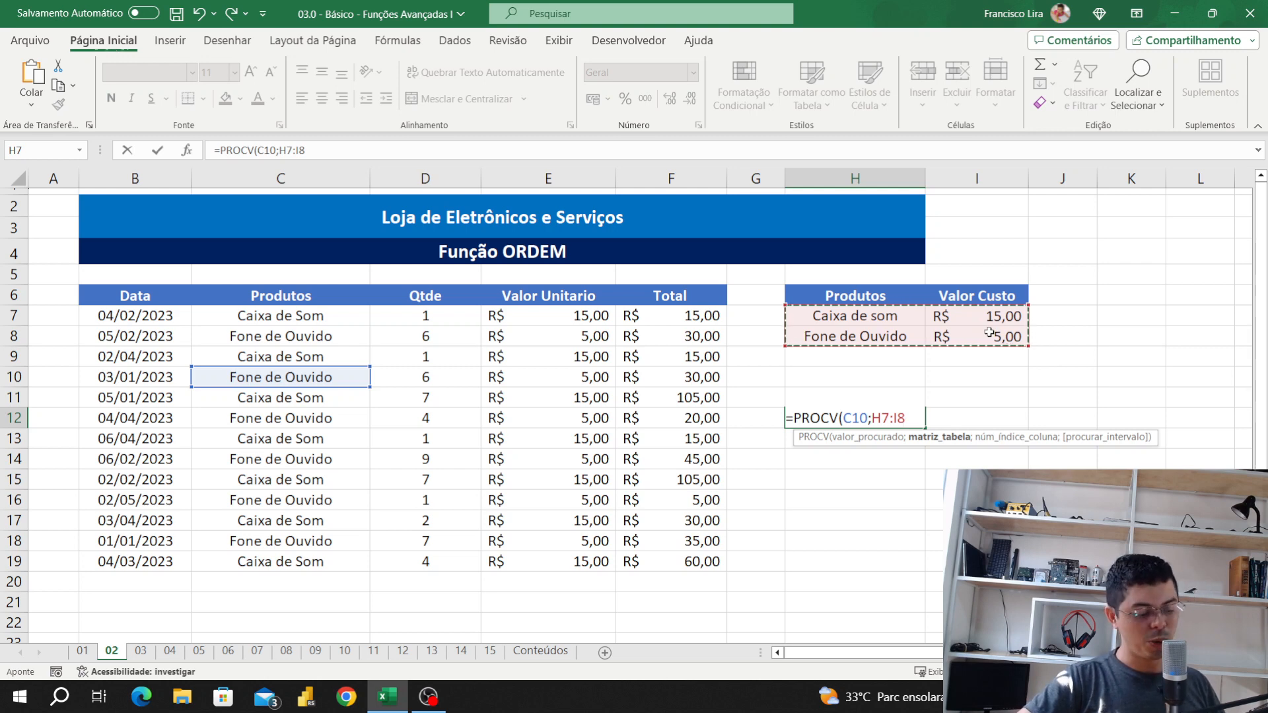
pyautogui.press('F4')
pyautogui.write(';')
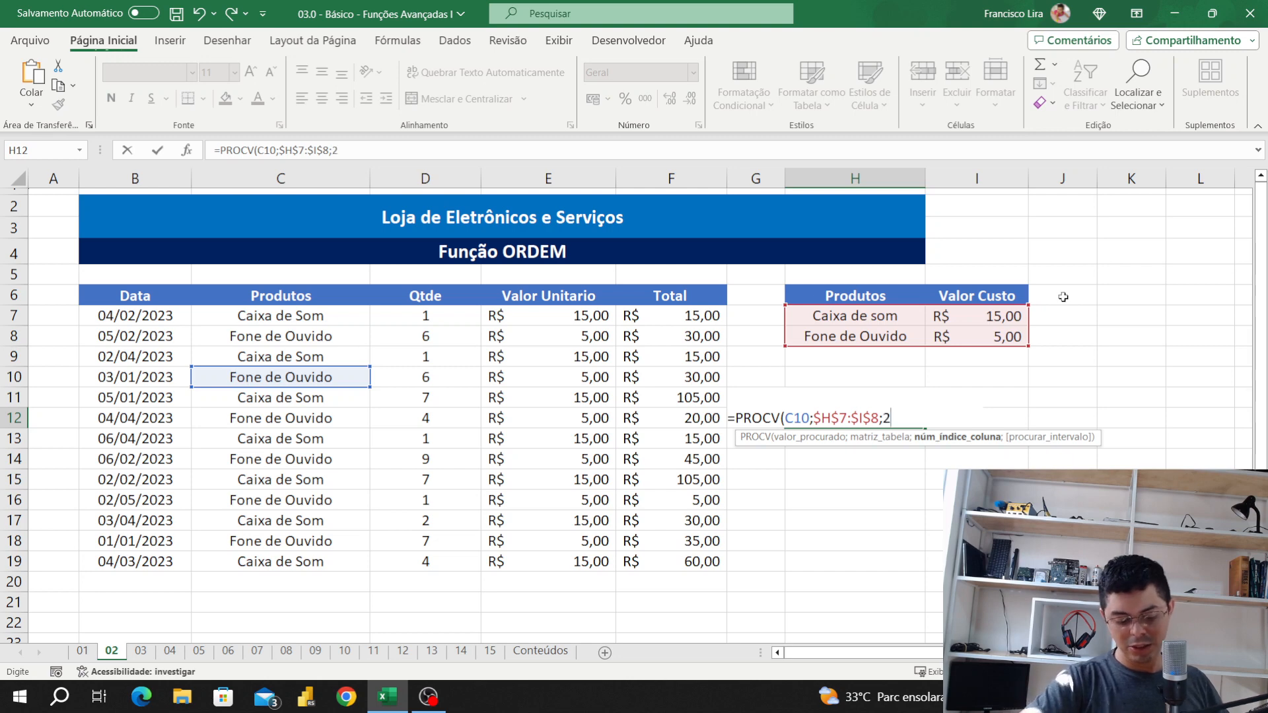
# Complete the H12 PROCV formula with column index 2 and FALSO for an exact match
pyautogui.write('2;')
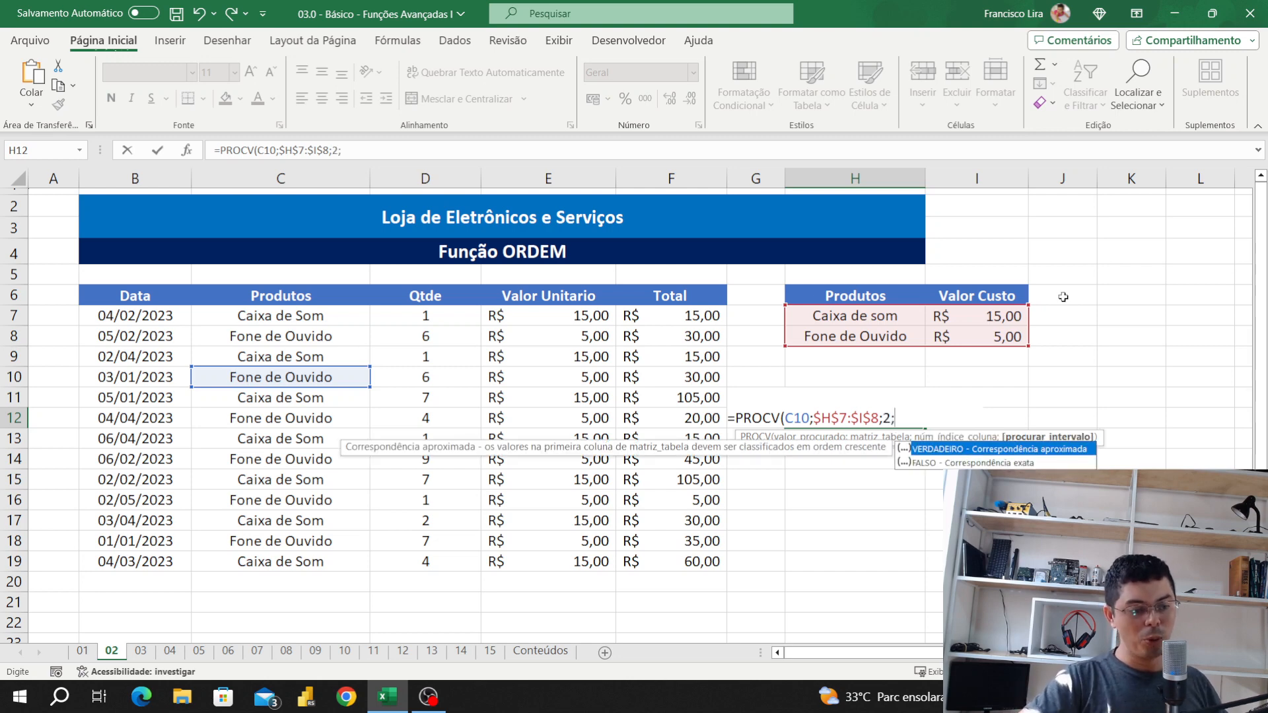
pyautogui.write('0')
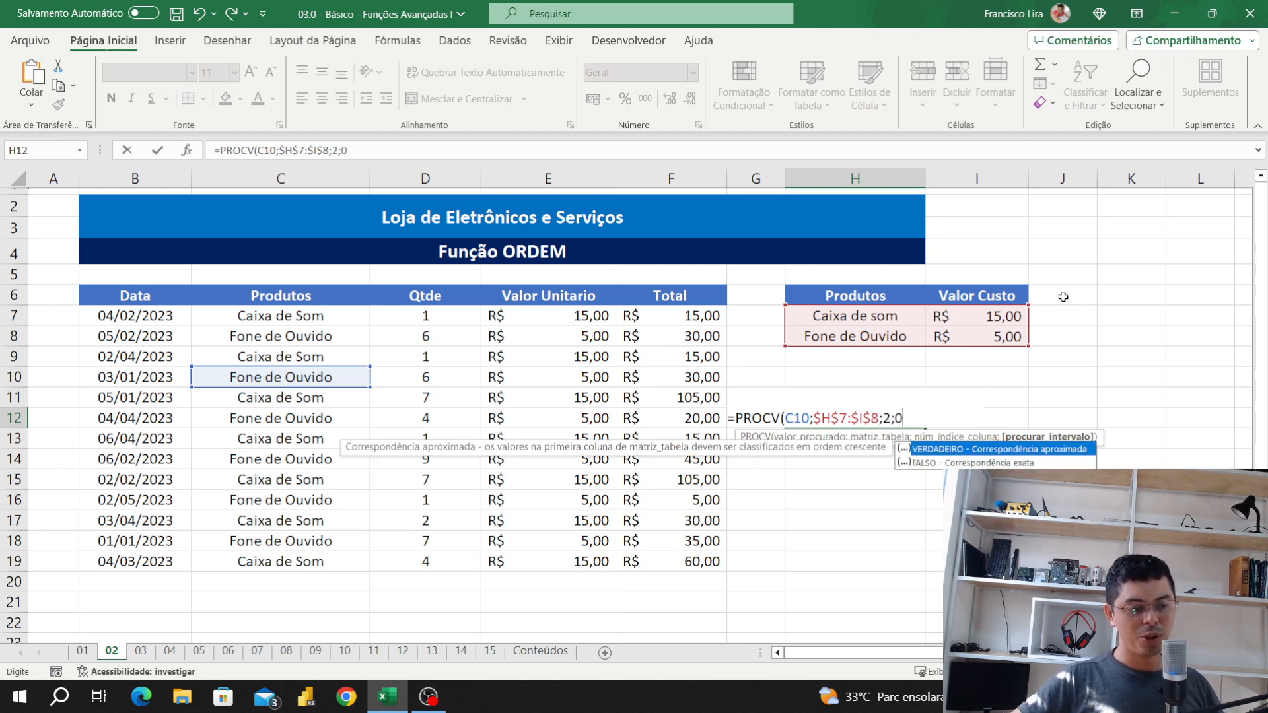
pyautogui.press('Down')
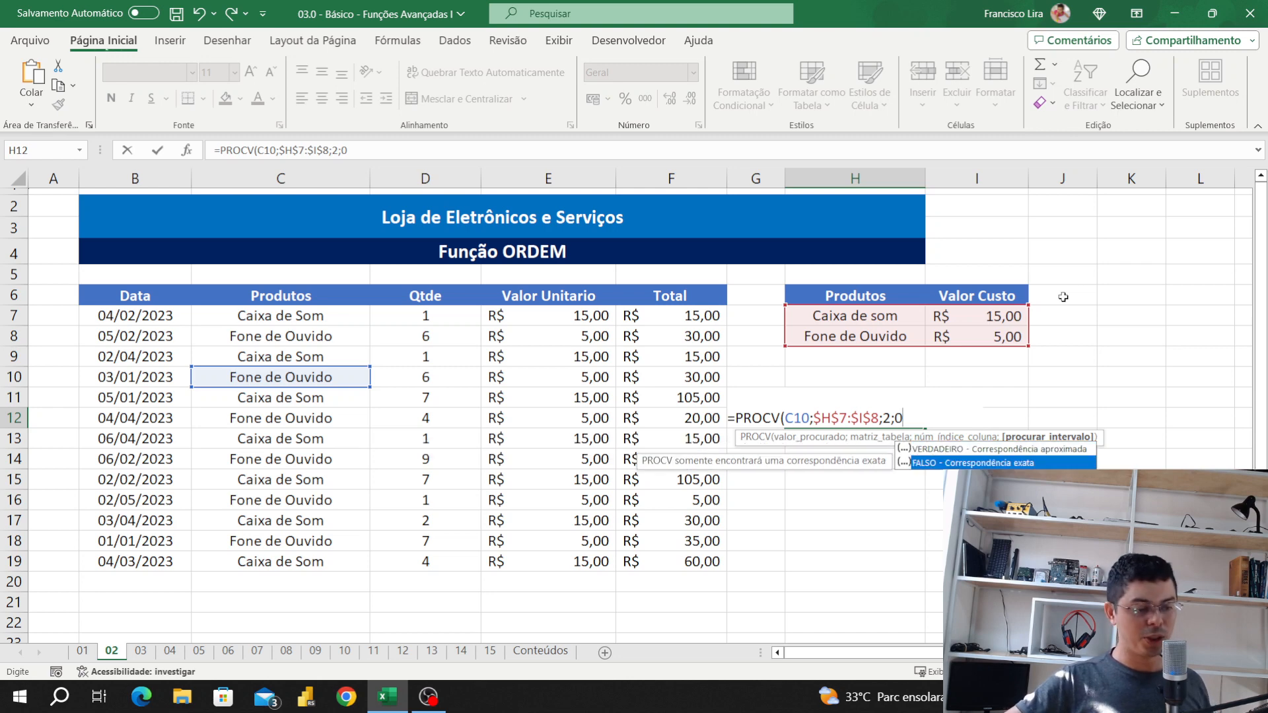
pyautogui.press('Tab')
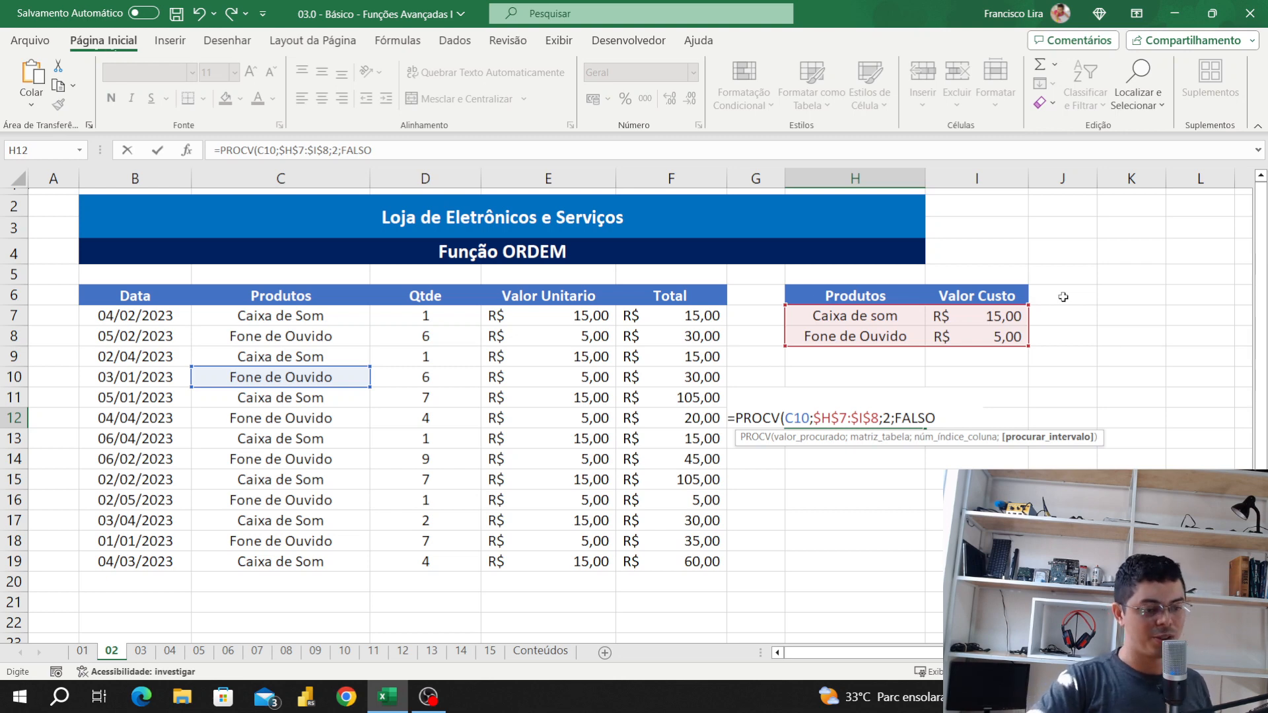
pyautogui.write(')')
pyautogui.press('Return')
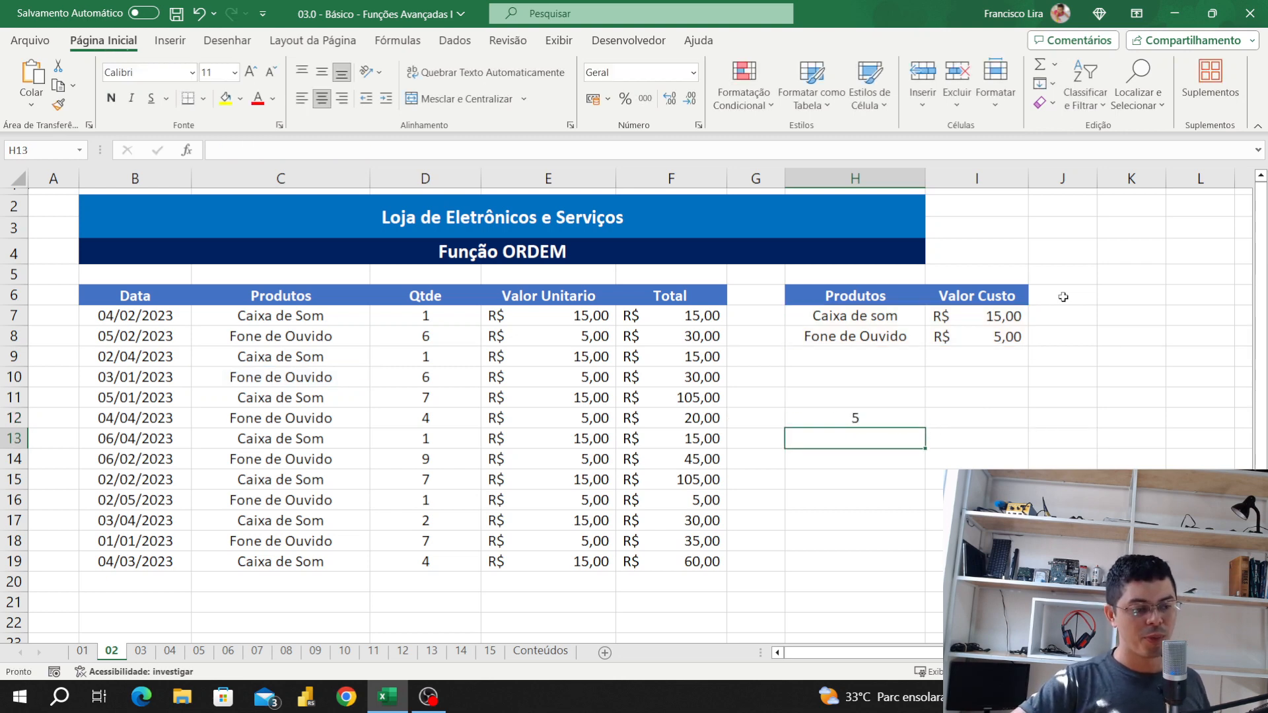
# Change the lookup value of the H12 PROCV formula to C11
pyautogui.click(842, 420)
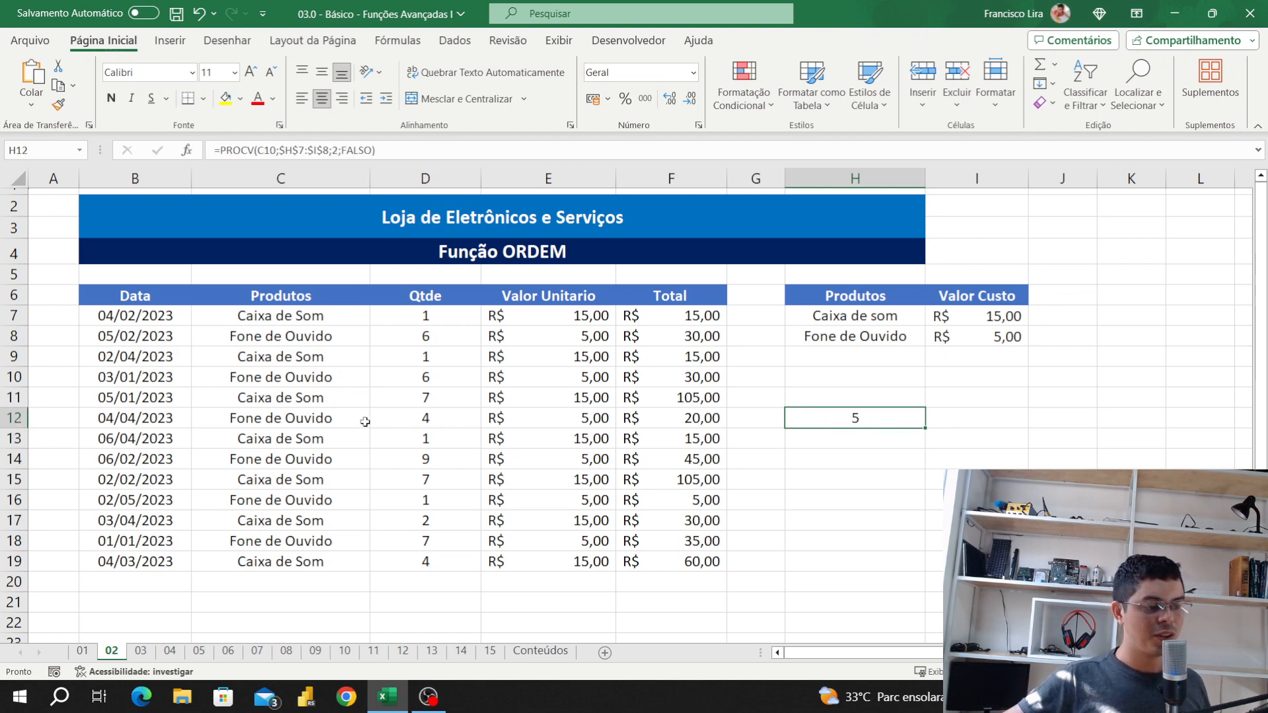
pyautogui.doubleClick(814, 418)
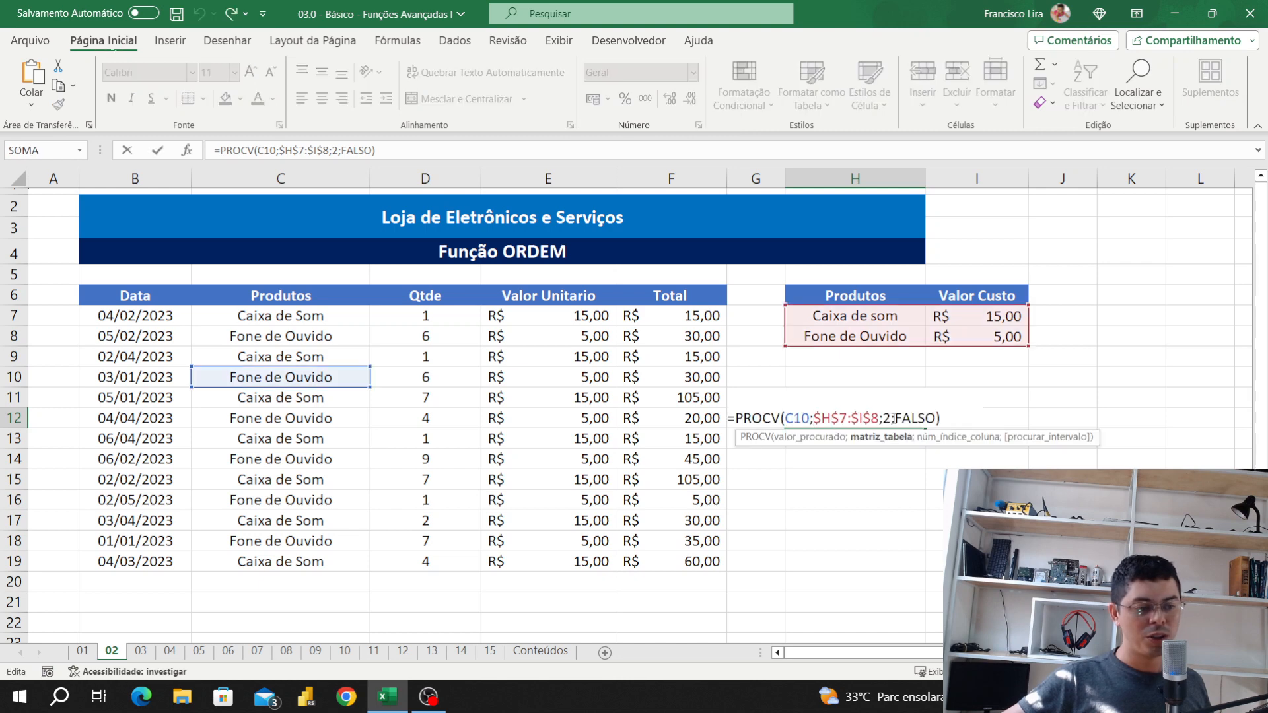
pyautogui.click(892, 417)
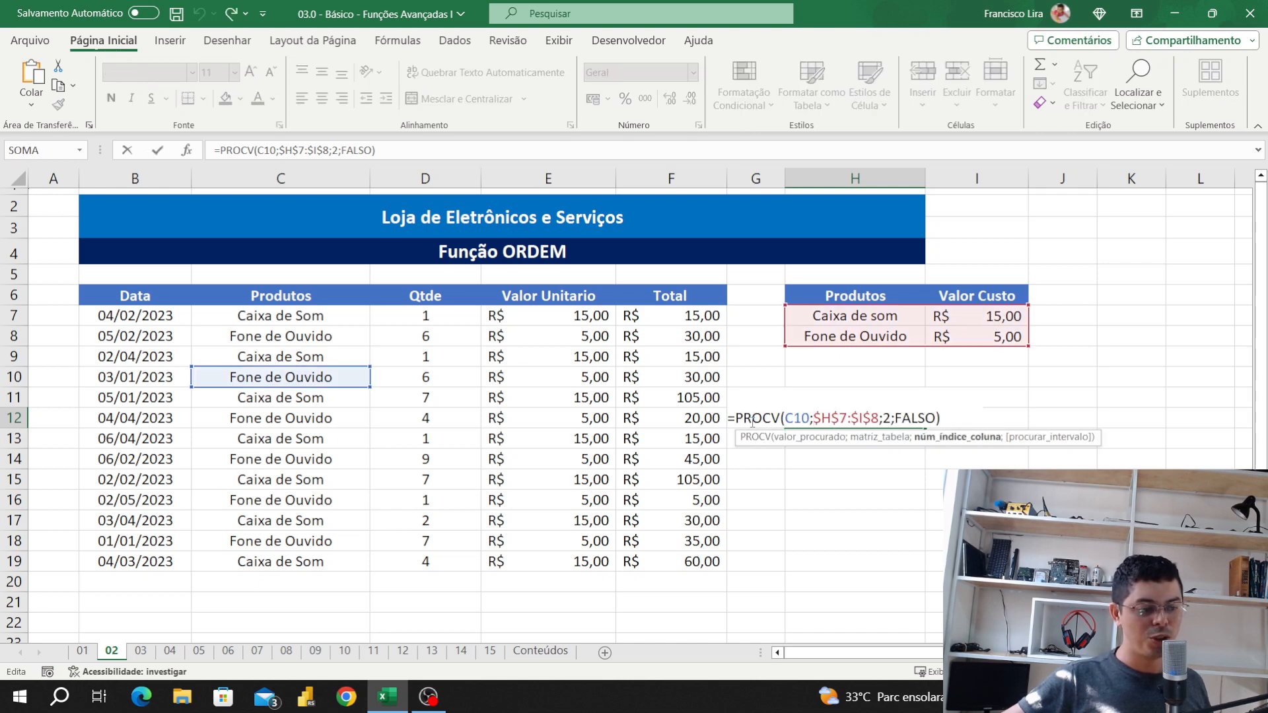
pyautogui.moveTo(245, 387); pyautogui.dragTo(248, 401)
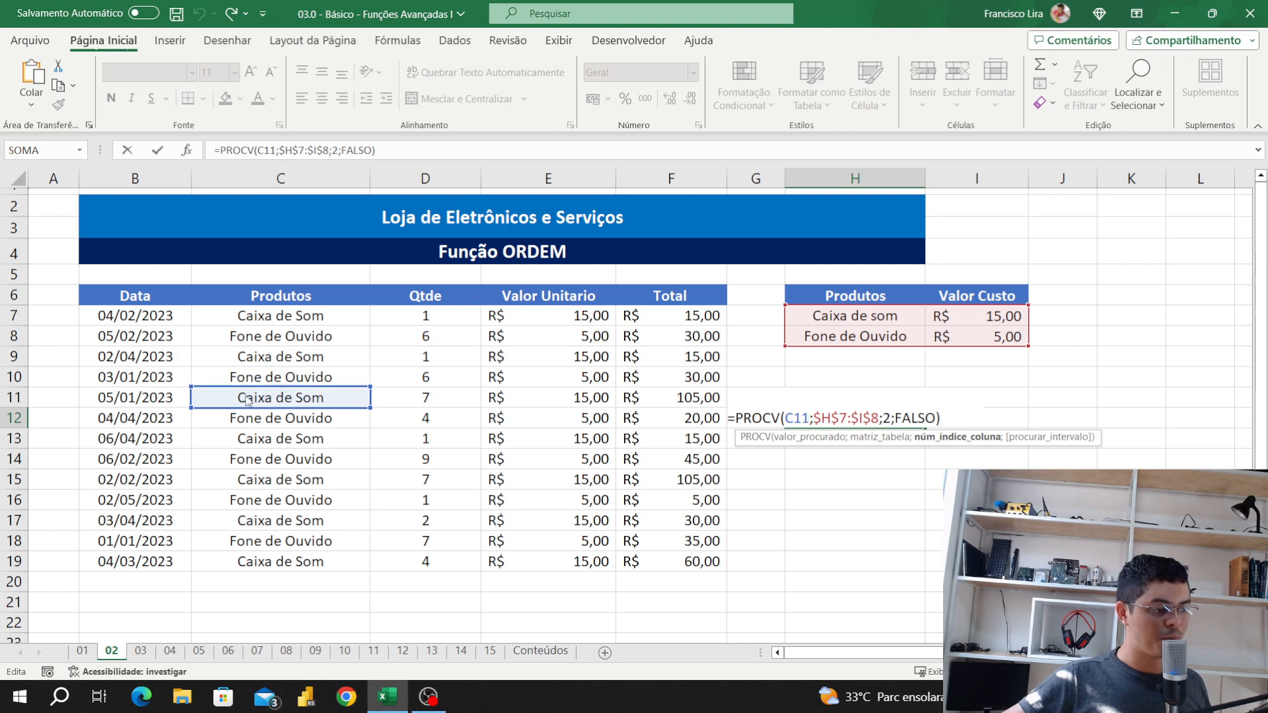
pyautogui.press('Return')
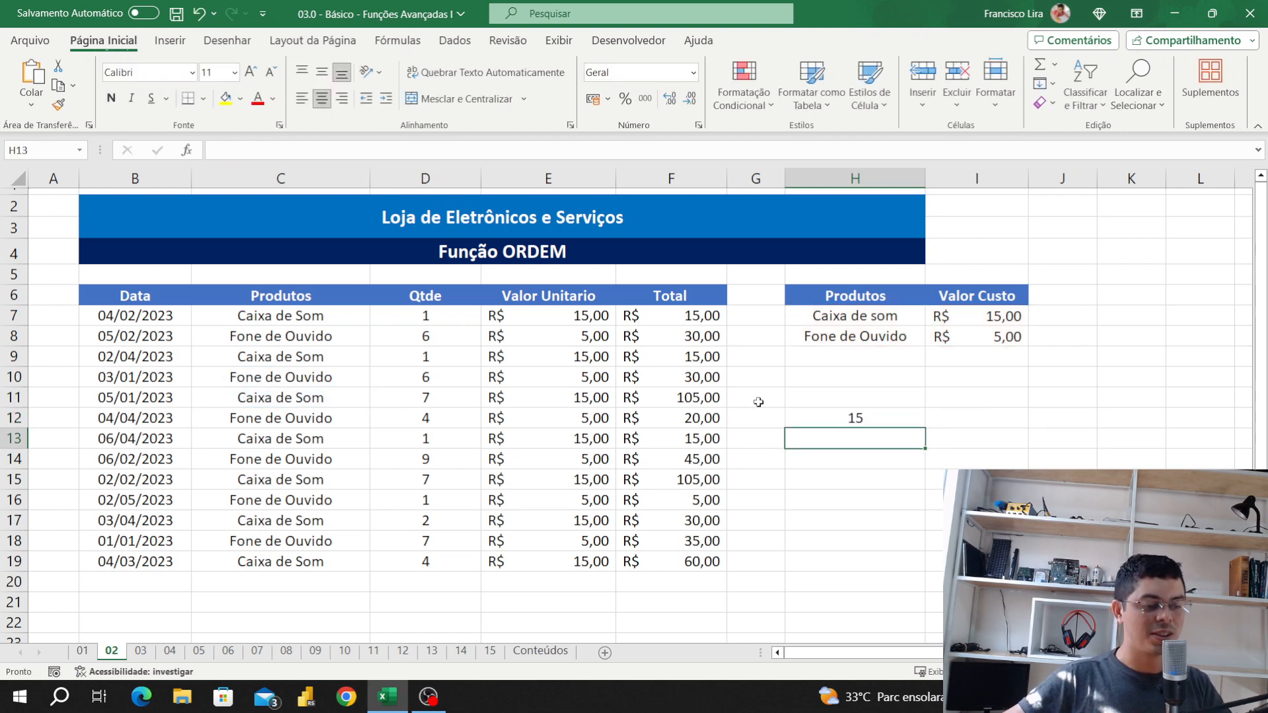
# Delete the practice PROCV formula from H12
pyautogui.click(833, 404)
pyautogui.click(834, 413)
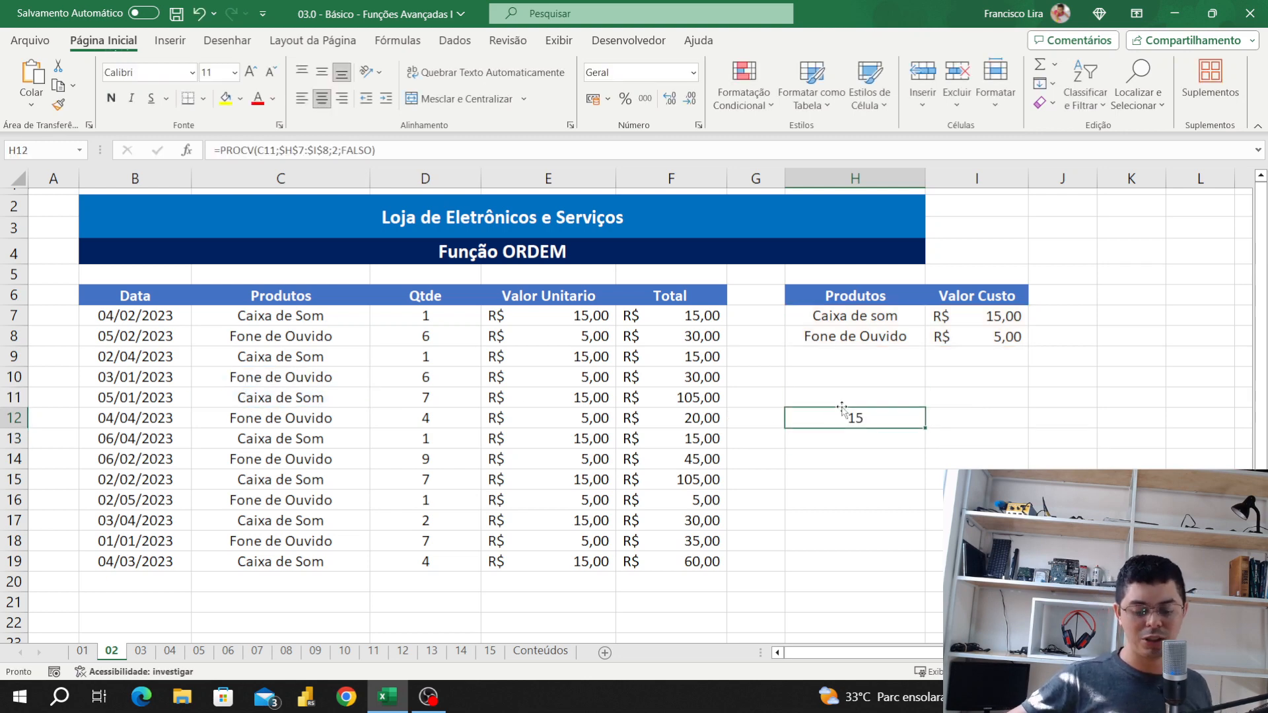
pyautogui.press('Delete')
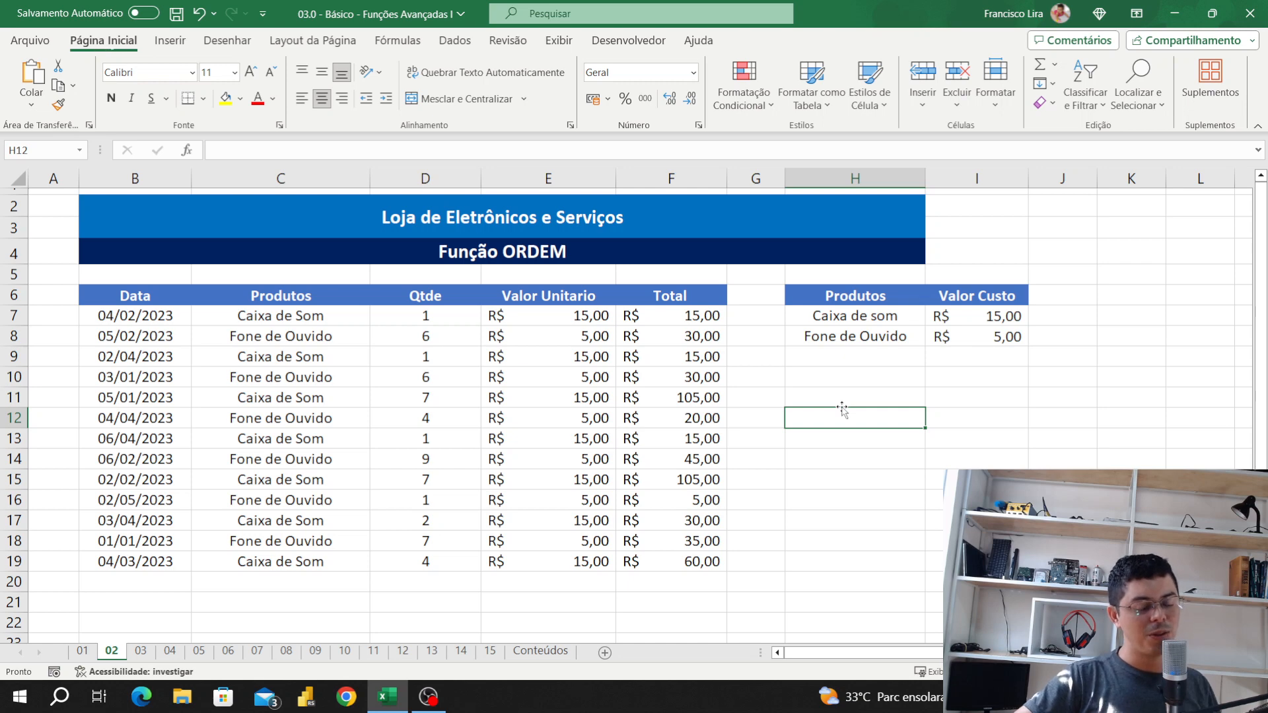